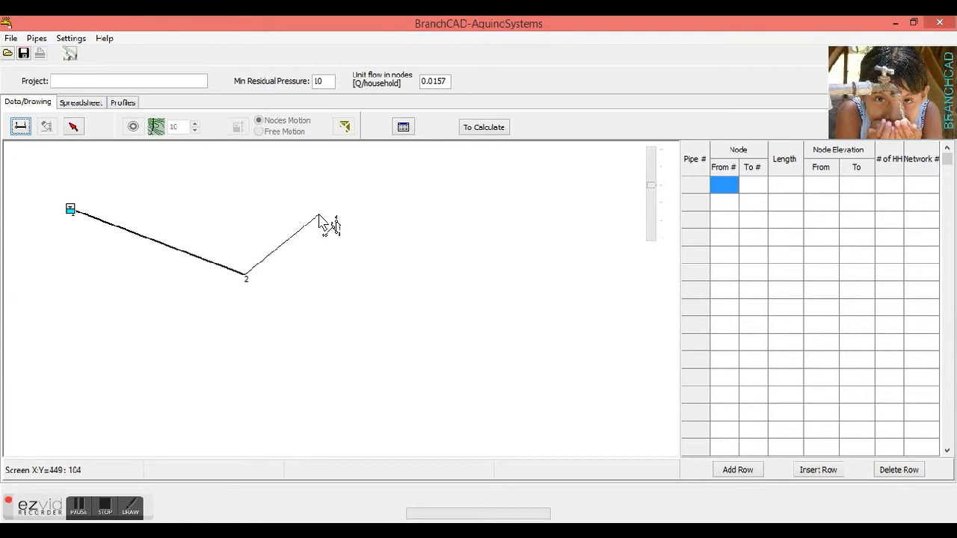
Extend the pipeline from node 2 with three segments: one rising, one level and one descending, and end the line there
click(320, 206)
click(478, 207)
double_click(563, 249)
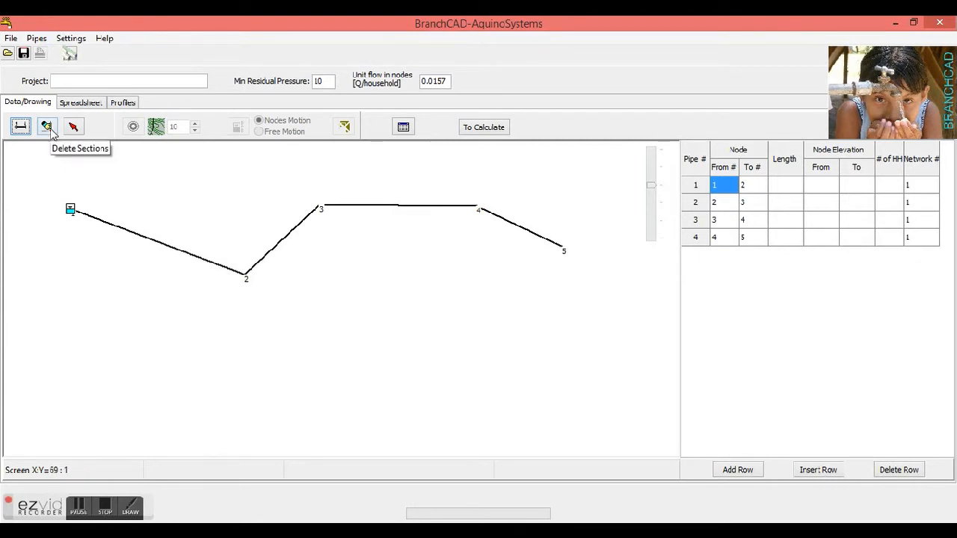
Draw a second branch of four pipe segments from node 2, descending below the first branch
click(23, 127)
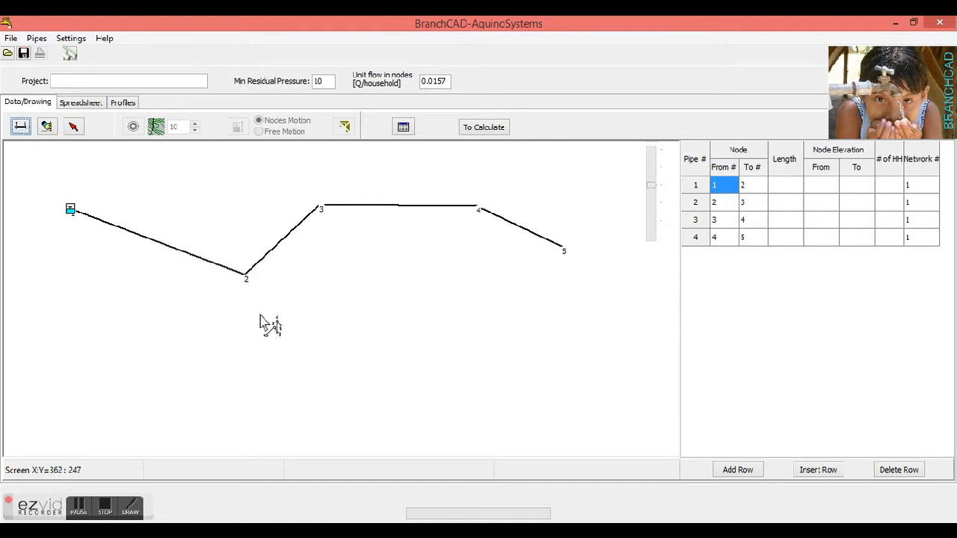
click(304, 292)
click(322, 350)
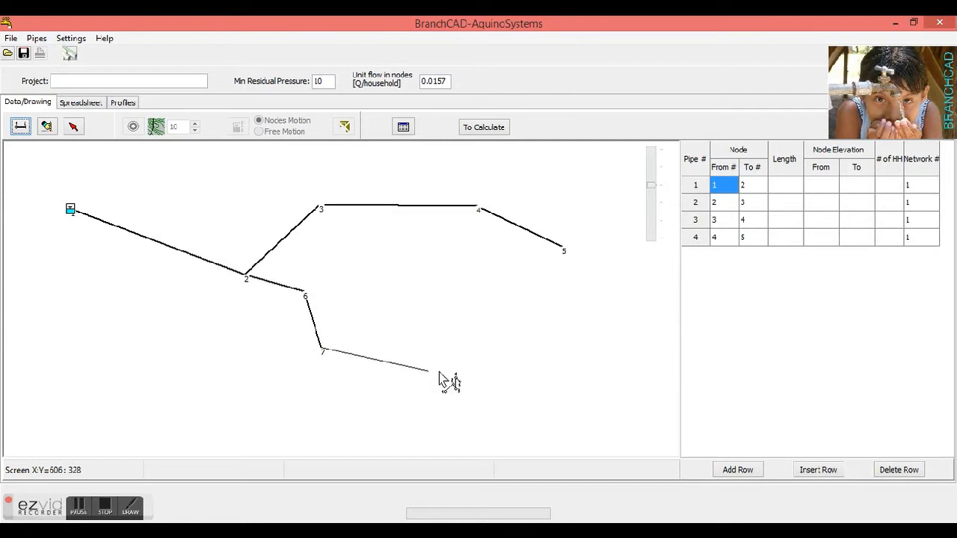
click(442, 373)
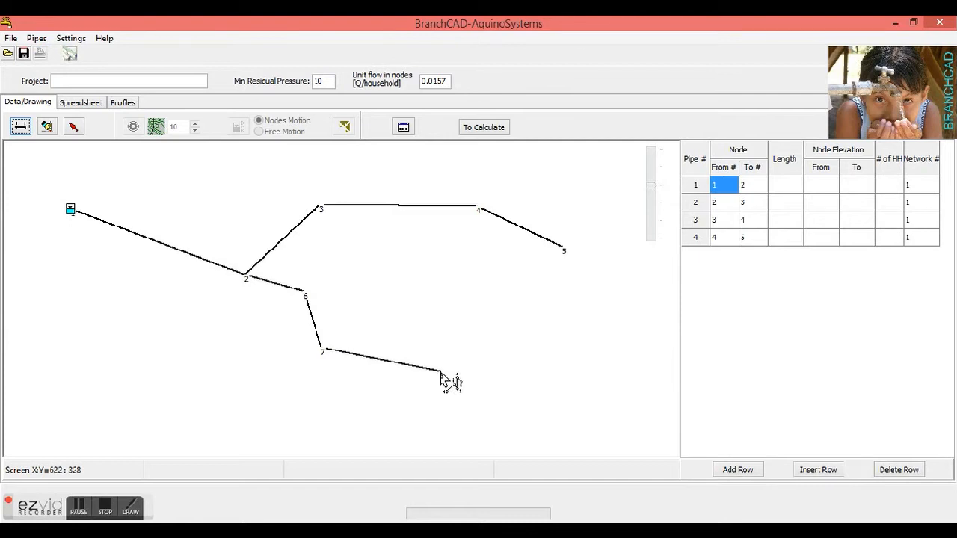
double_click(549, 411)
Draw a third branch of three pipe segments from node 6, running between the two existing branches
click(22, 127)
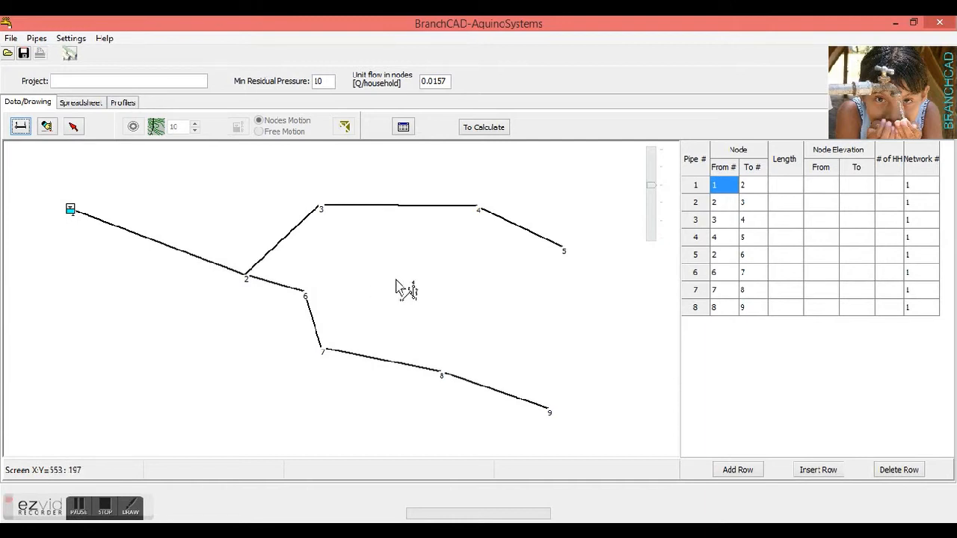
click(398, 287)
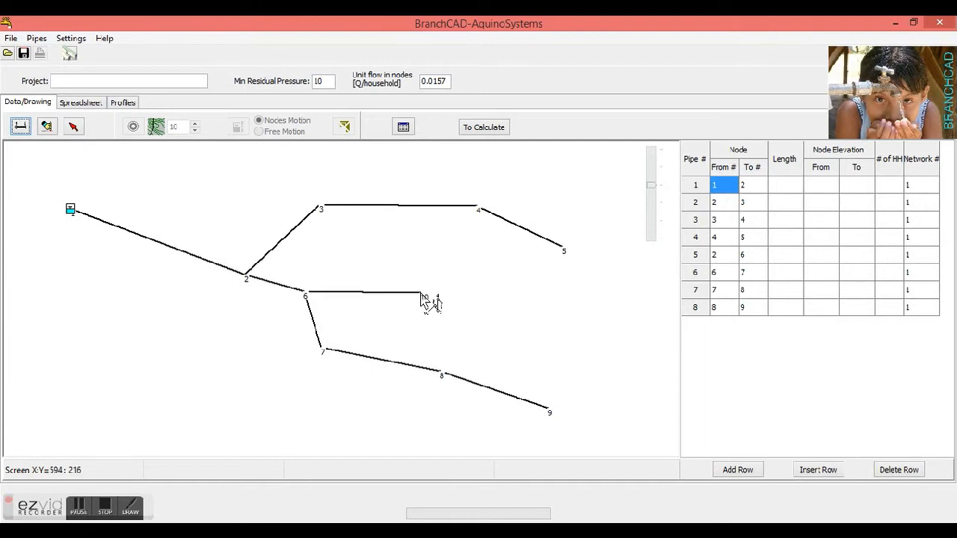
click(422, 293)
click(486, 264)
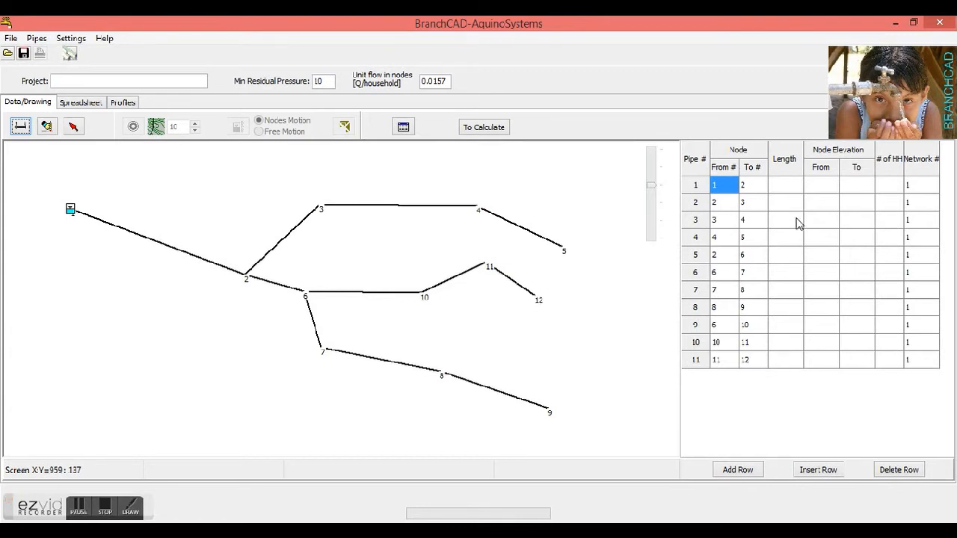
Enter a length of 100 for pipe 1, with node elevations of 1000 at its start and 998 at its end
click(786, 185)
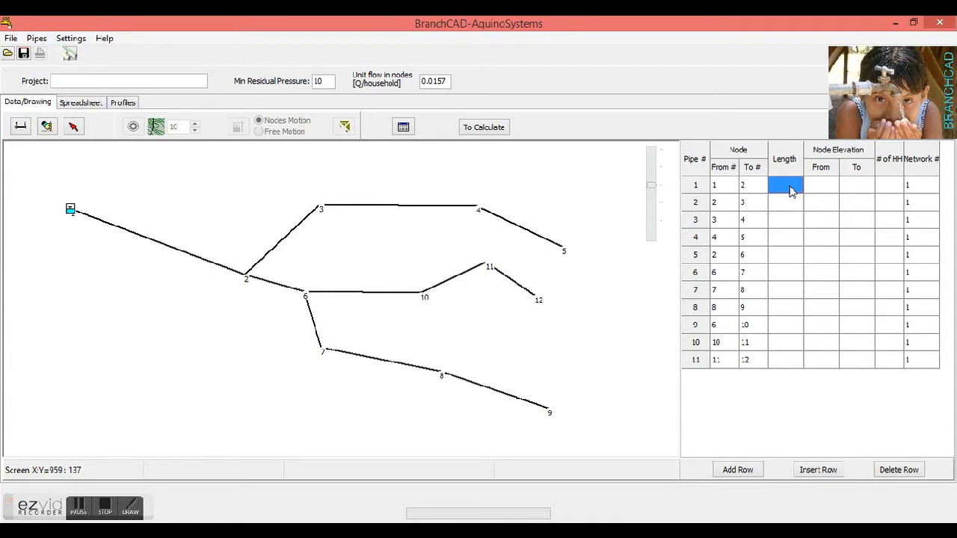
text(100)
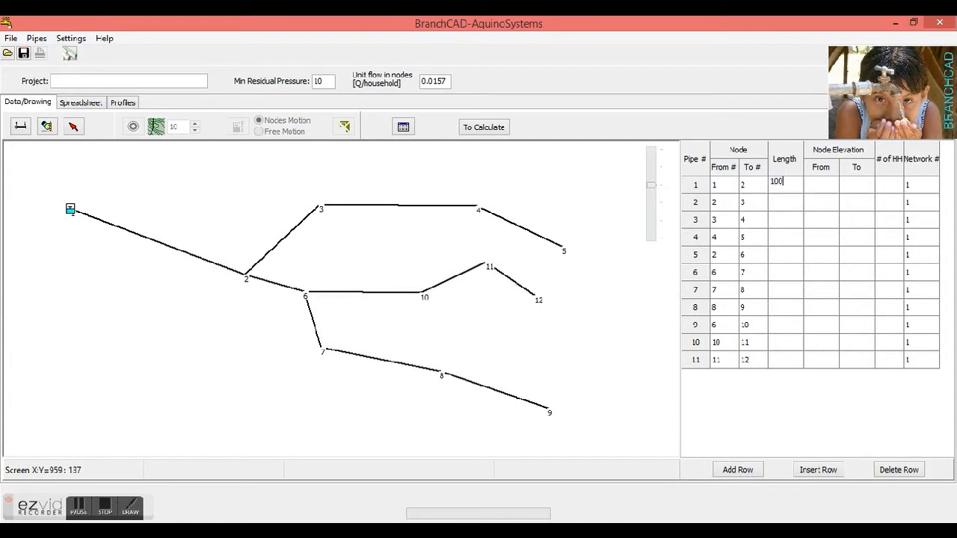
click(826, 187)
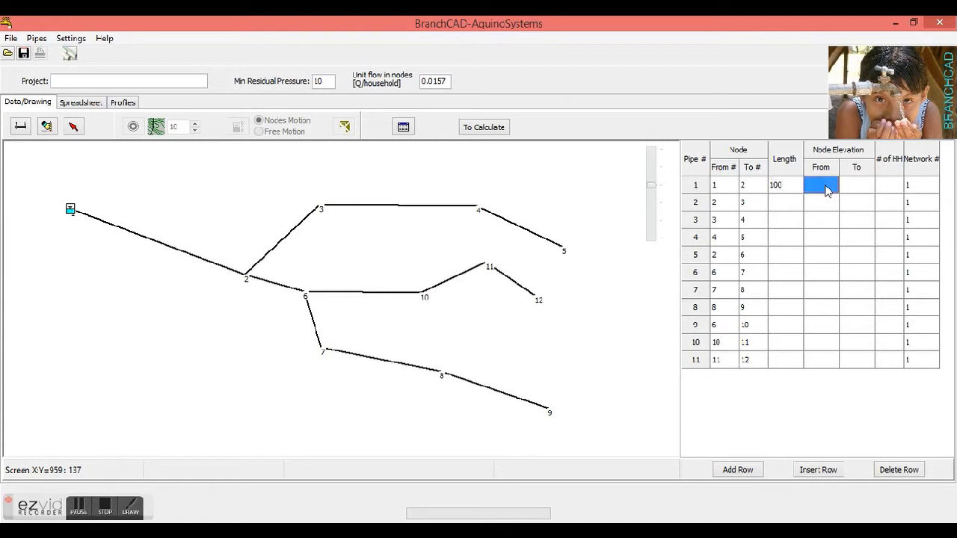
text(1)
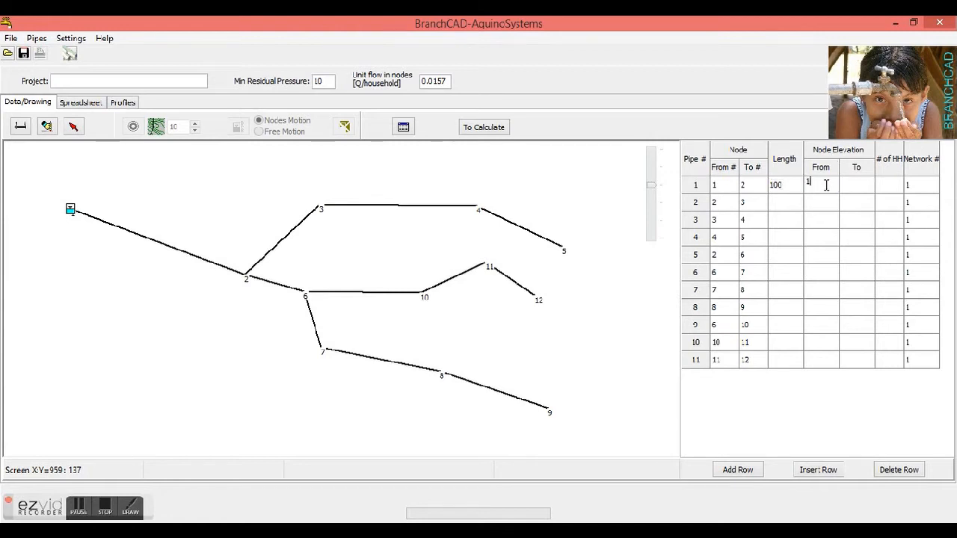
text(000)
click(860, 188)
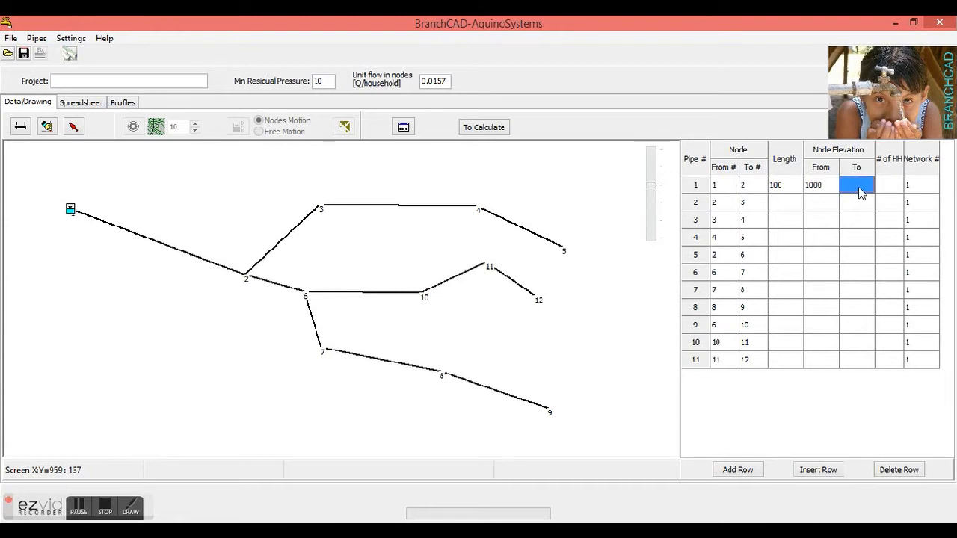
text(998)
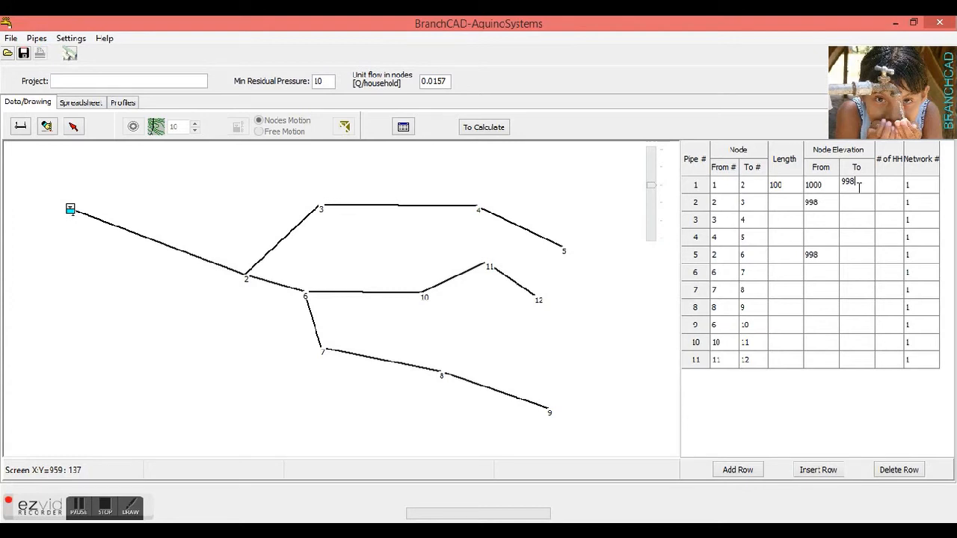
Set the length of pipe 2 to 23
click(789, 205)
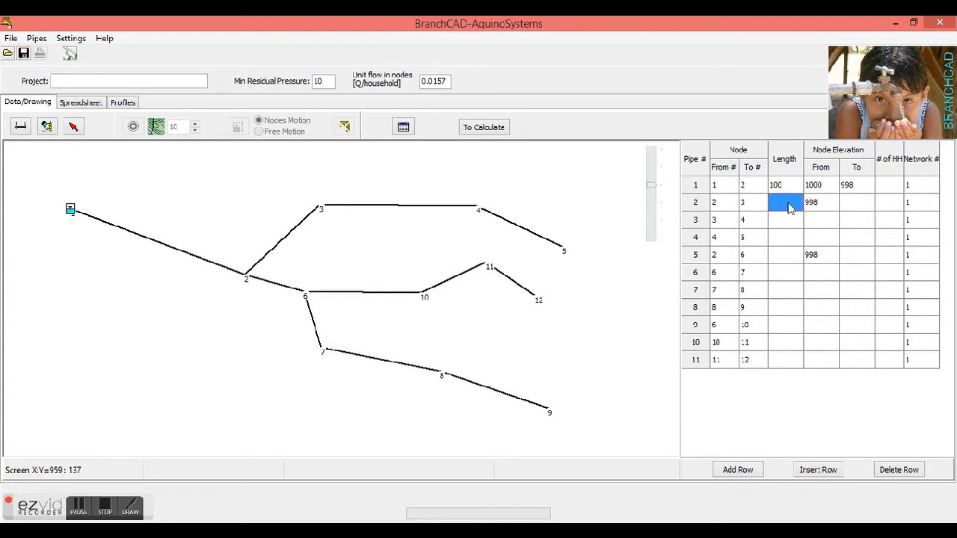
text(23)
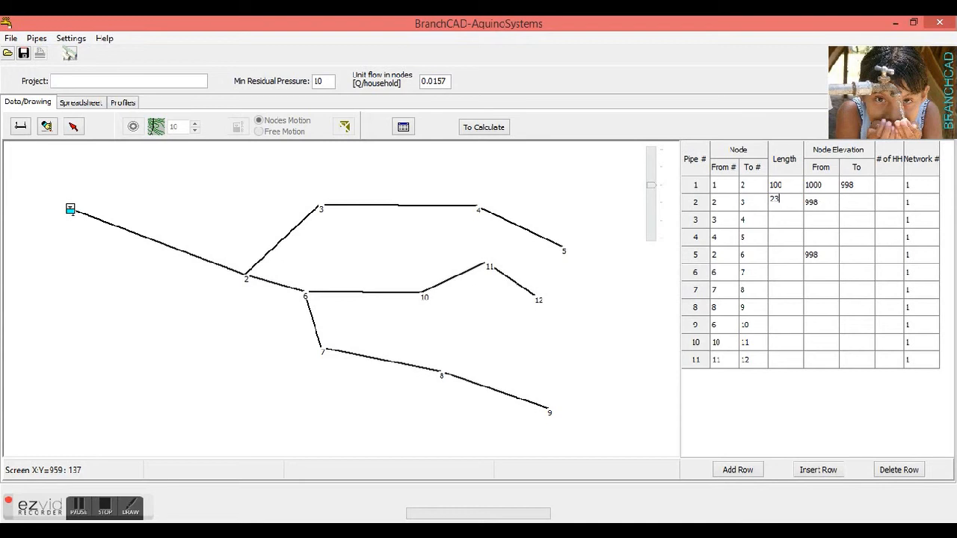
click(860, 203)
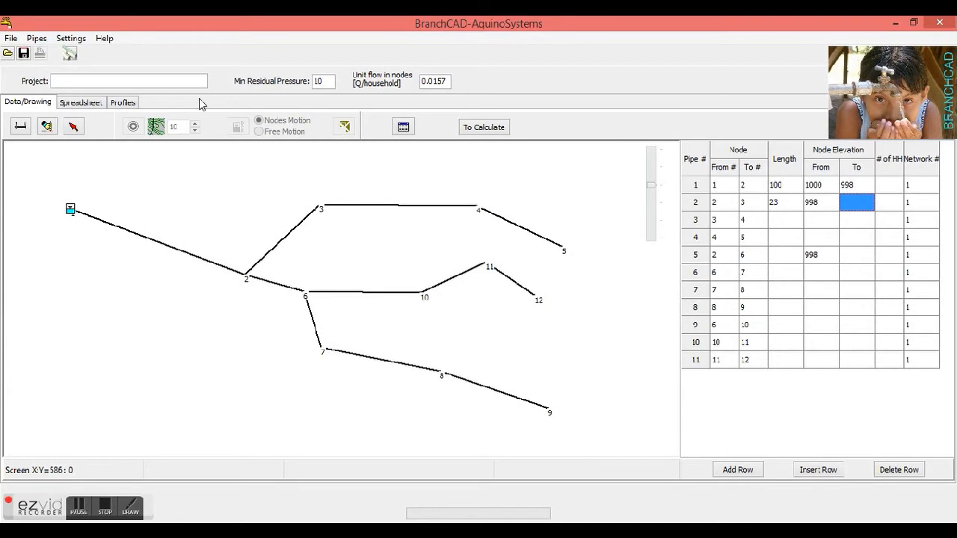
Try consumptions of 90 and 120 liters/capita/day in the designing parameters, restore 60, and decline changing the unit flow in nodes
click(326, 82)
click(441, 79)
double_click(442, 77)
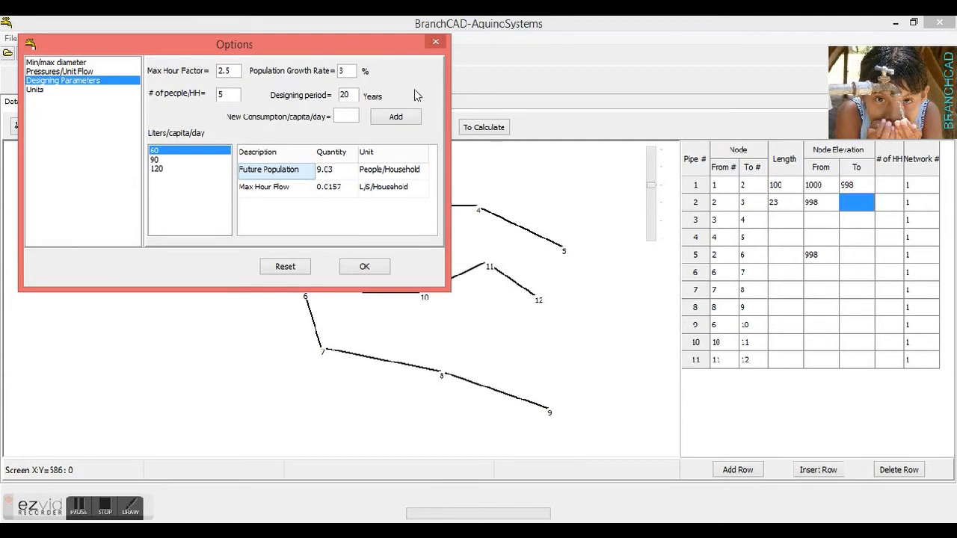
click(154, 159)
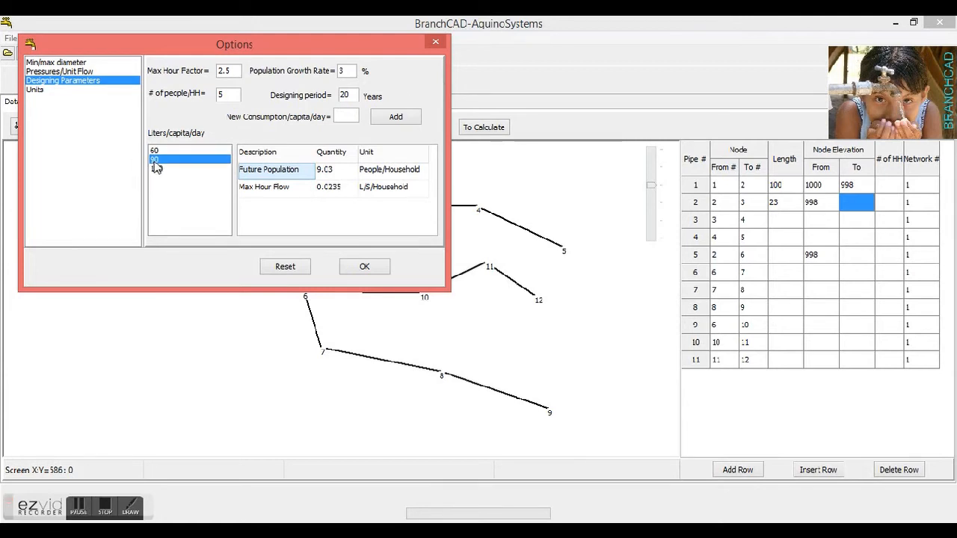
click(163, 169)
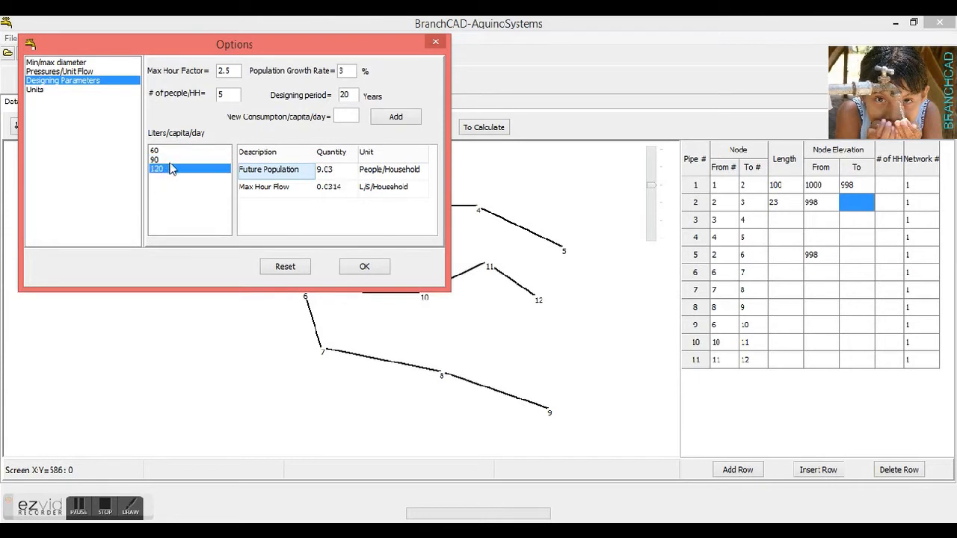
click(175, 152)
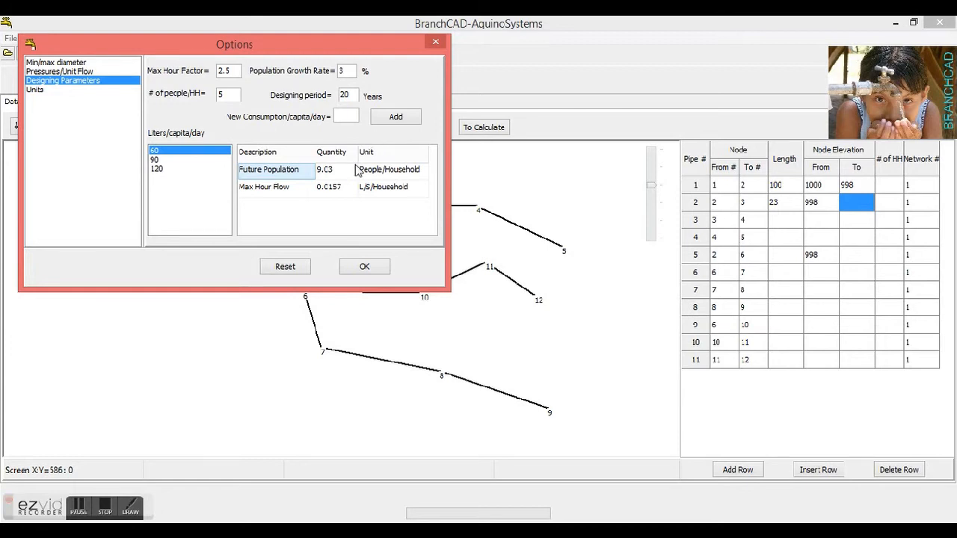
click(366, 267)
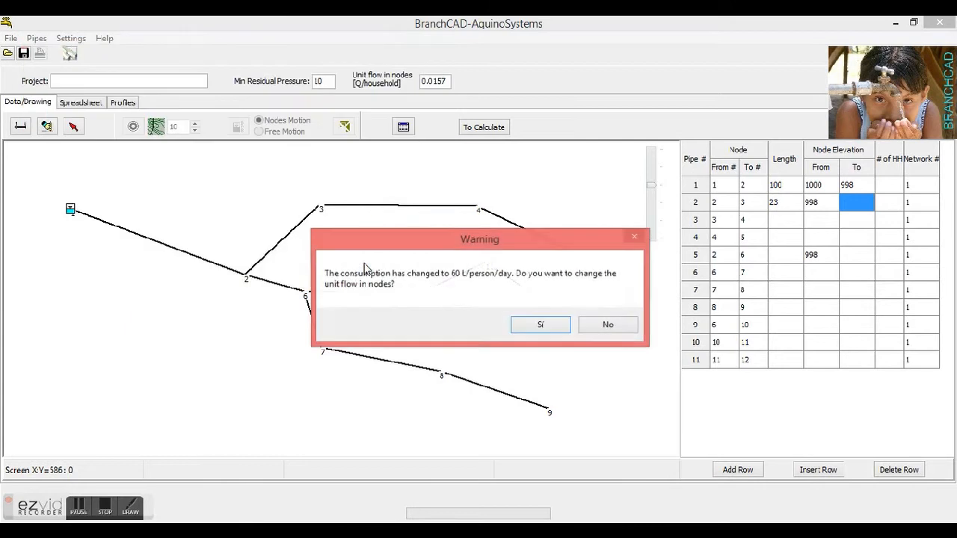
click(607, 329)
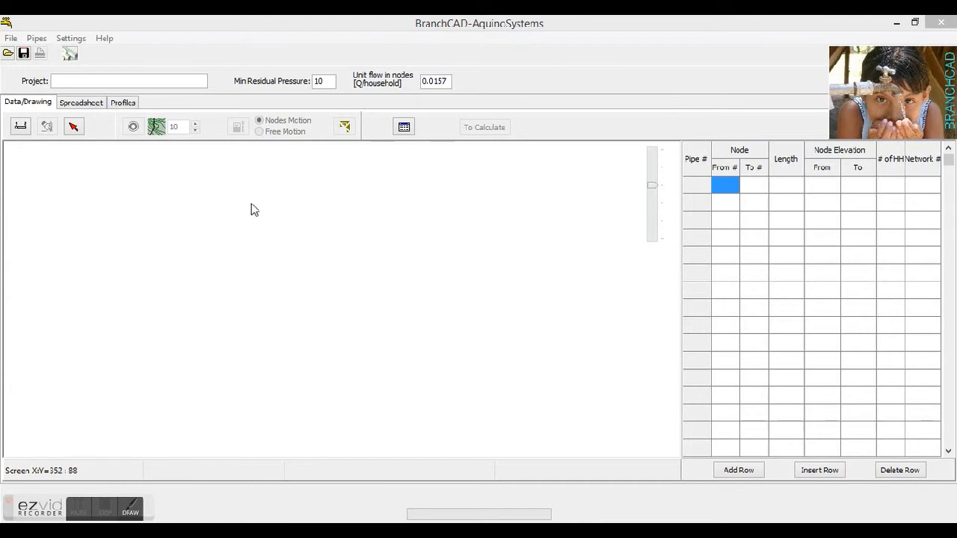
Load the survey book file example1.sur and transfer its data to the network drawing and pipe table
click(402, 127)
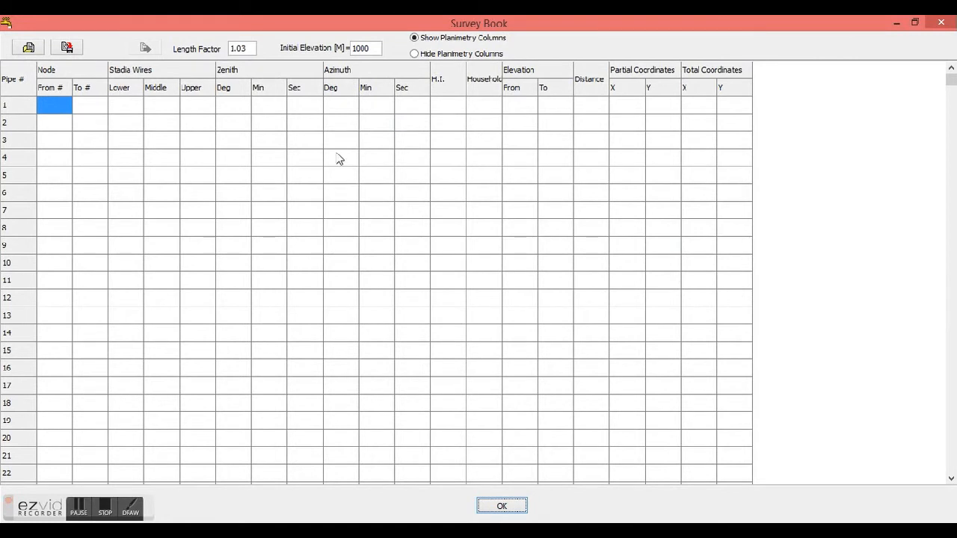
click(36, 51)
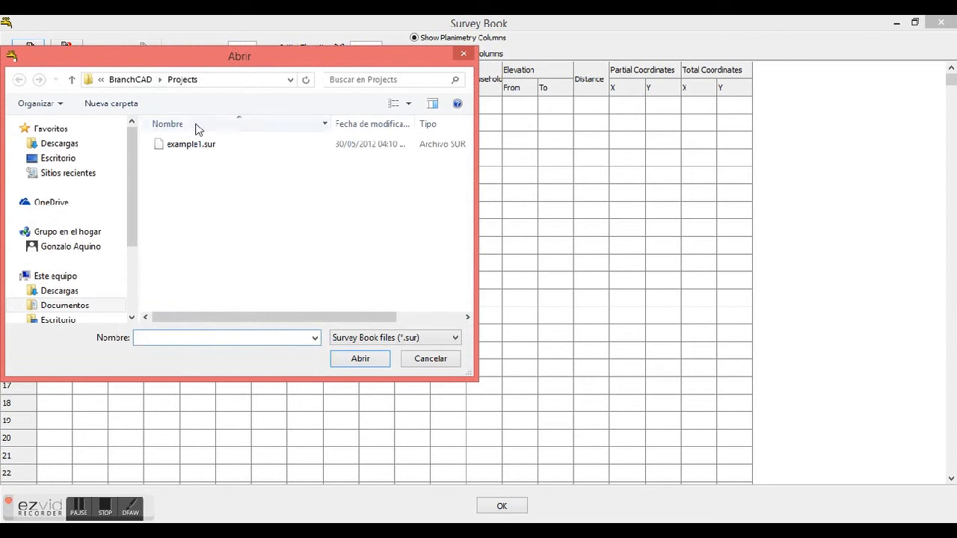
double_click(205, 145)
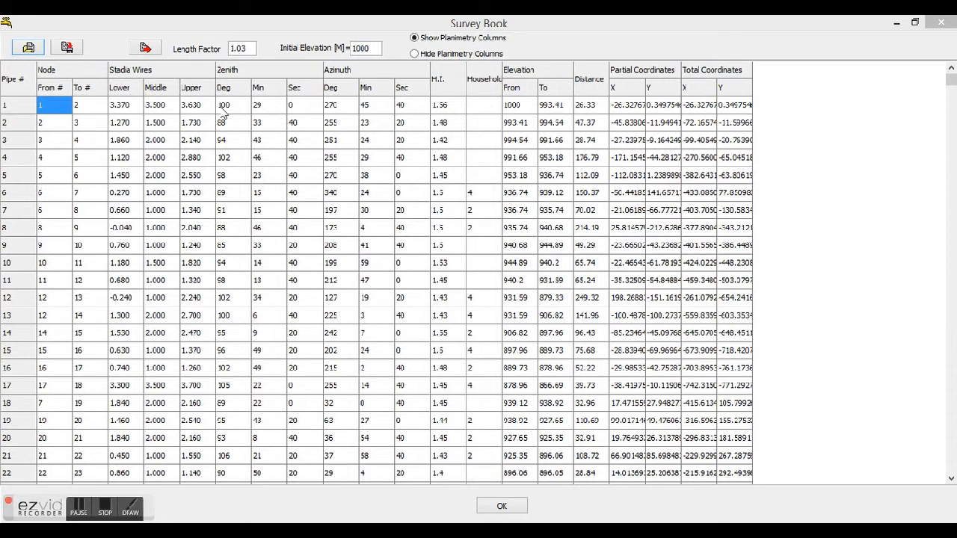
click(146, 48)
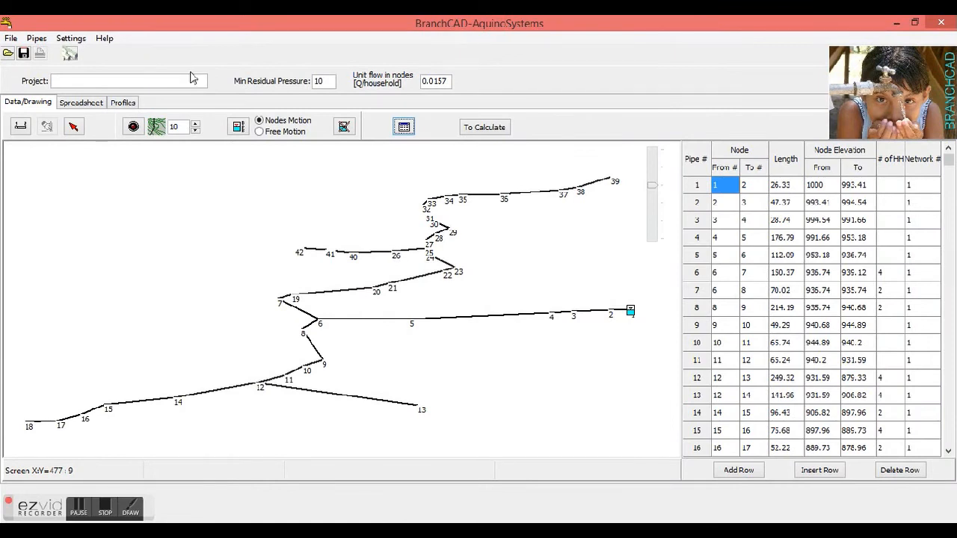
Overlay contour lines at an interval of 10 and preview a BPB near node 35 in free motion
click(238, 127)
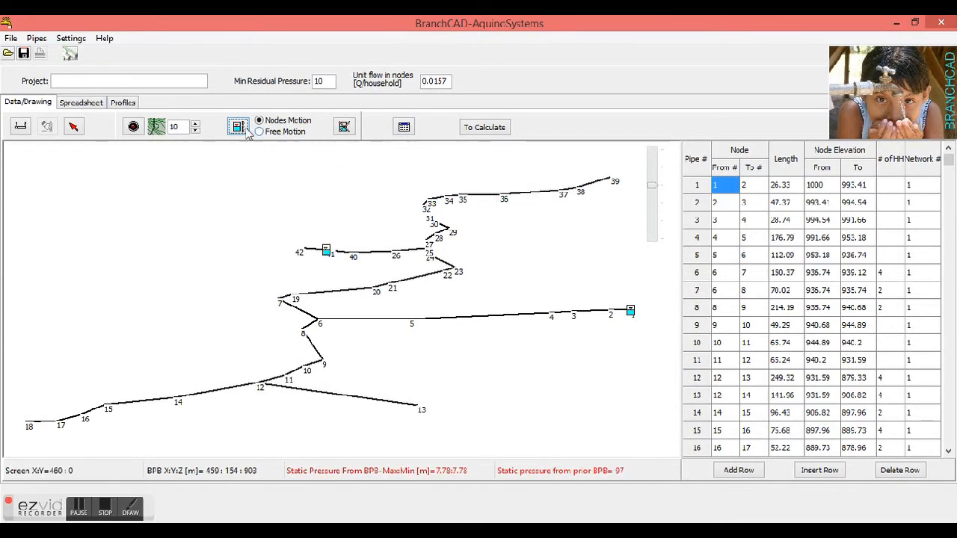
click(133, 127)
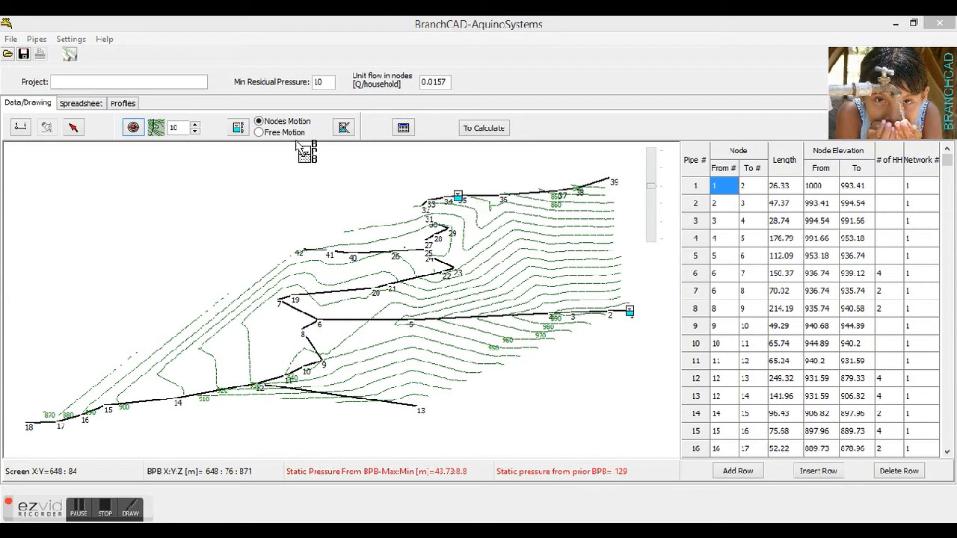
click(274, 133)
drag(578, 172, 463, 199)
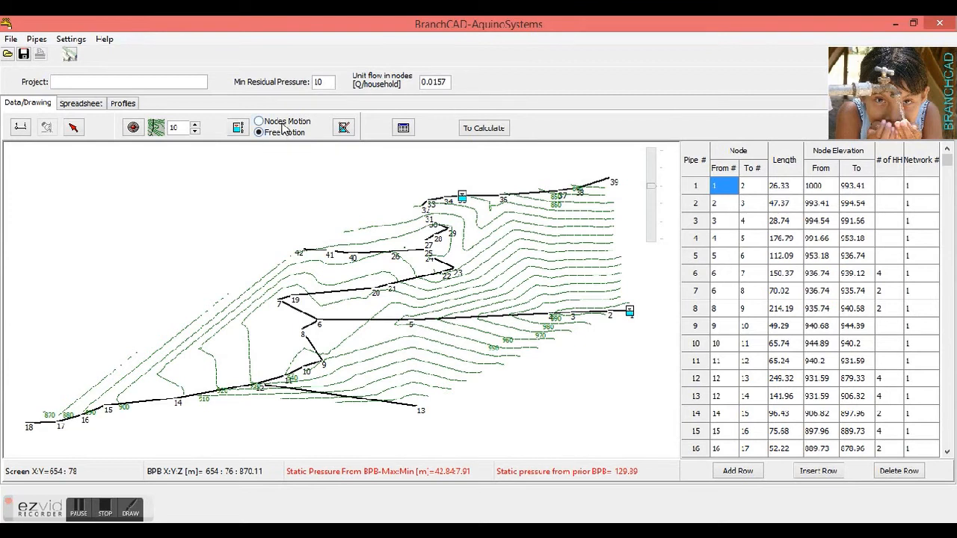
Switch BPB placement to nodes motion and install a BPB at node 35
click(283, 122)
drag(581, 166, 461, 193)
drag(463, 201, 465, 388)
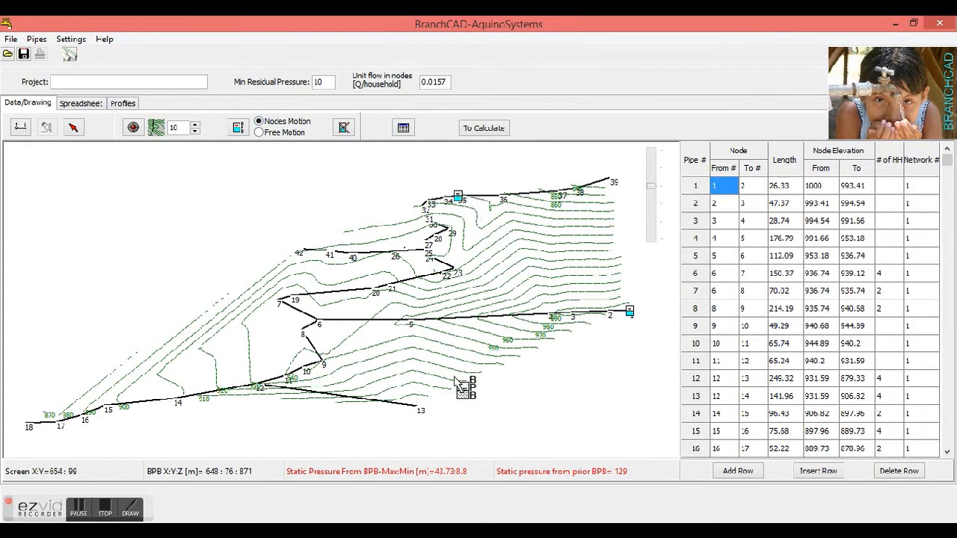
drag(408, 320, 467, 202)
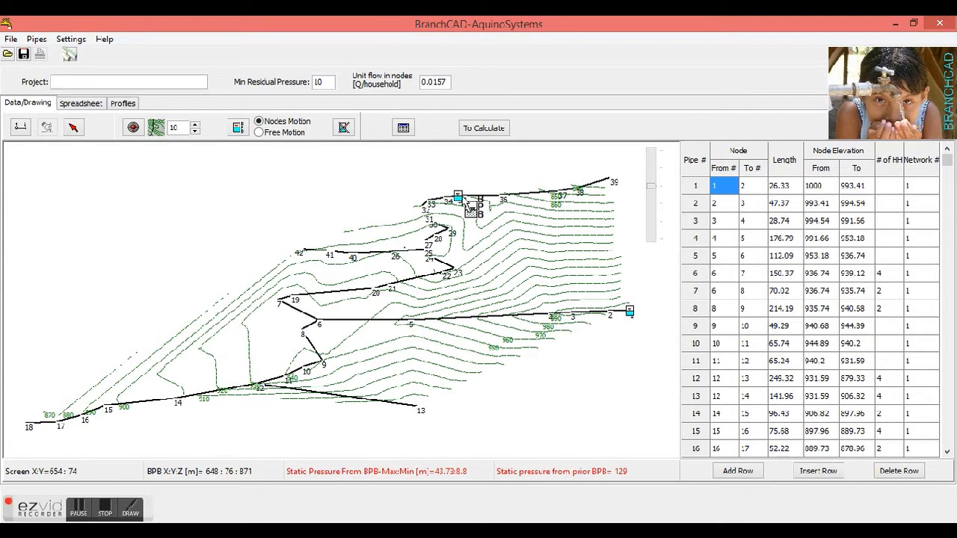
click(465, 201)
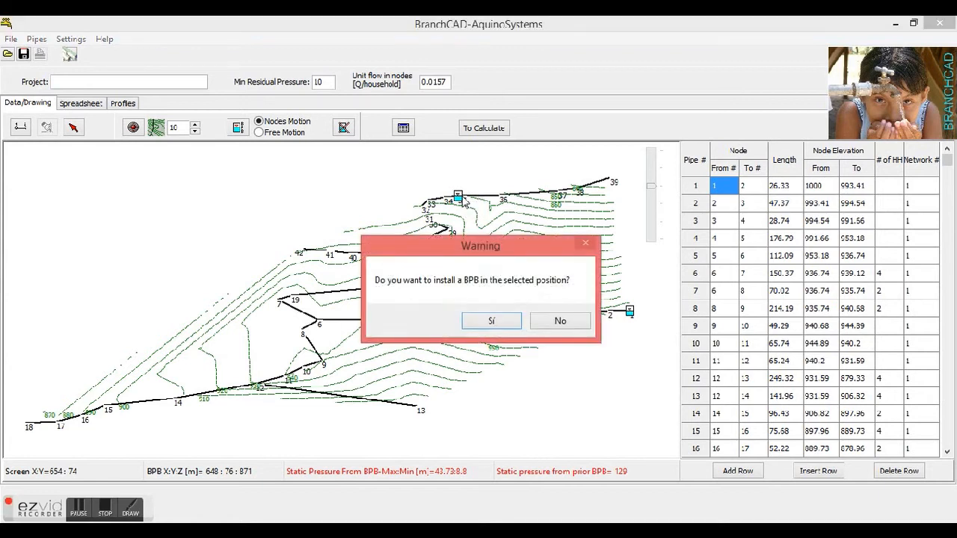
click(500, 324)
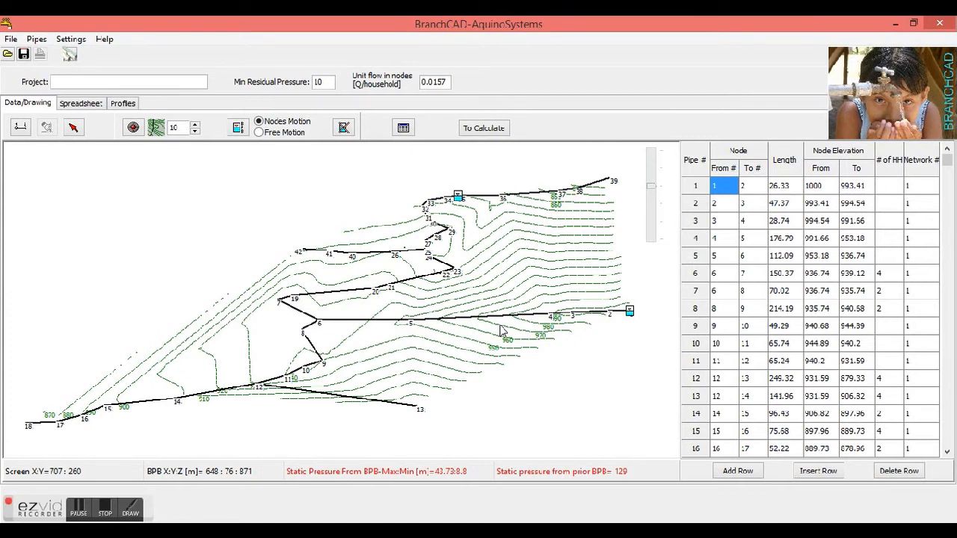
Install a BPB at node 21 in nodes motion and confirm the selected position
click(240, 128)
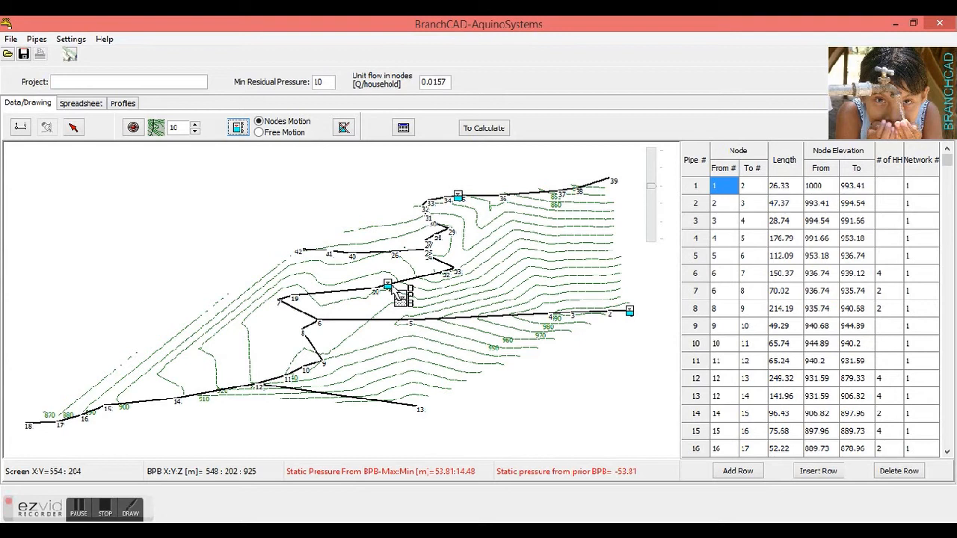
click(397, 292)
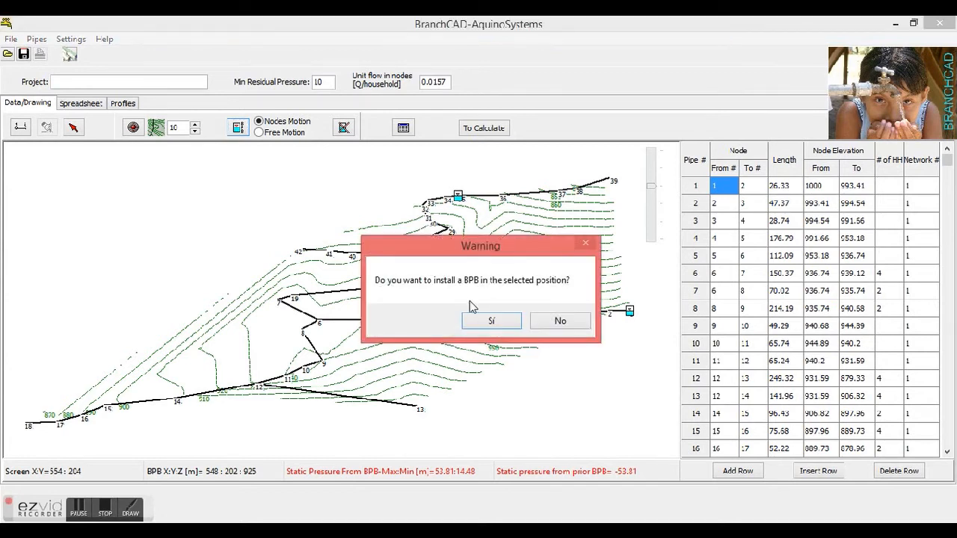
click(491, 321)
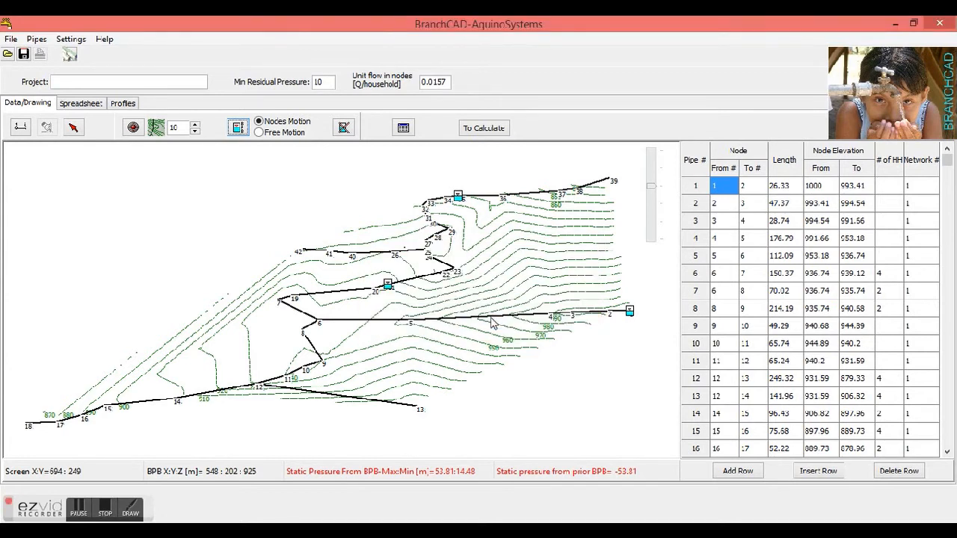
Preview a BPB near node 16 on the lower branch, and install it at node 14 instead
click(238, 128)
click(81, 415)
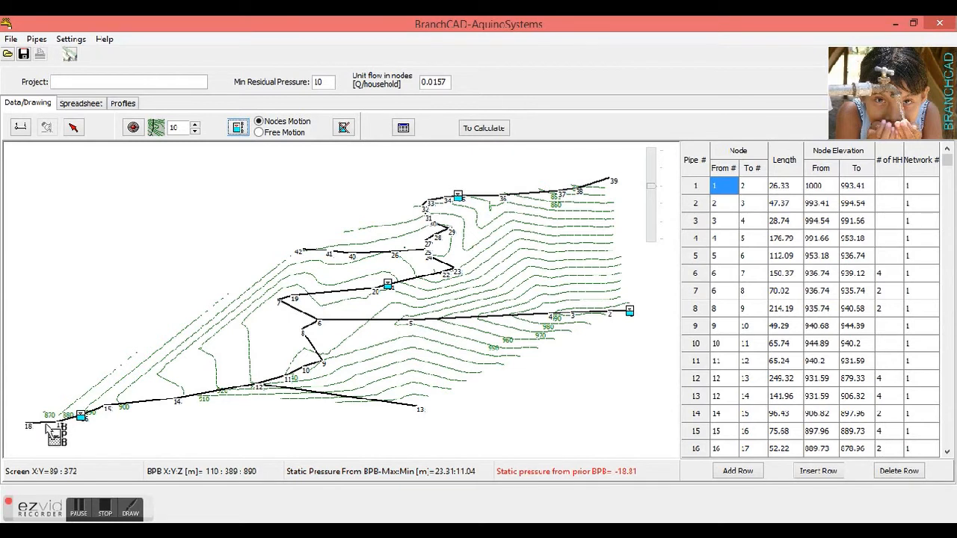
click(177, 406)
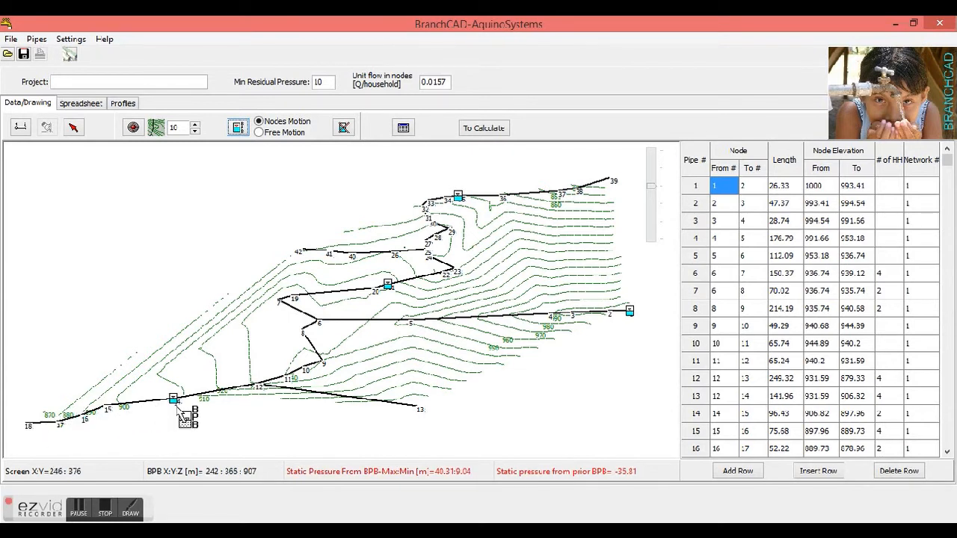
click(180, 407)
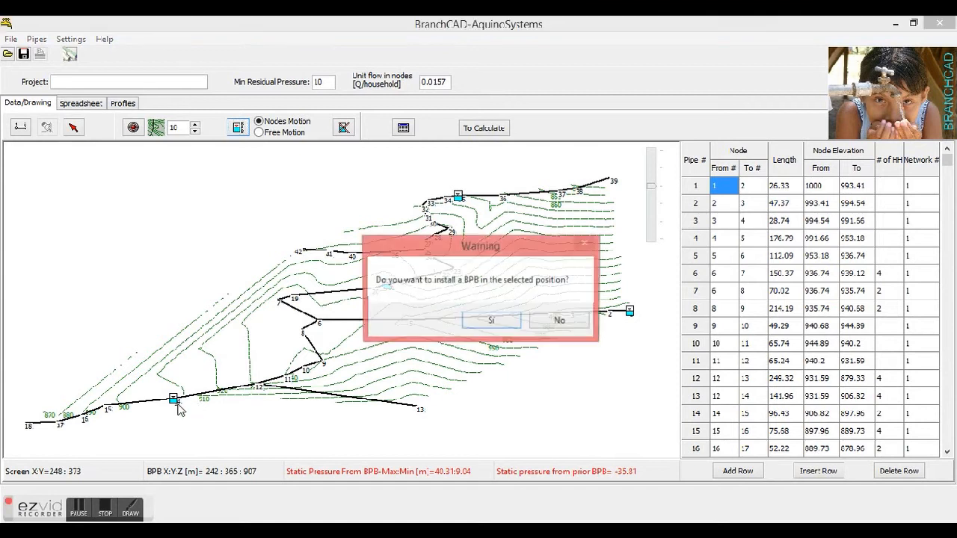
click(483, 322)
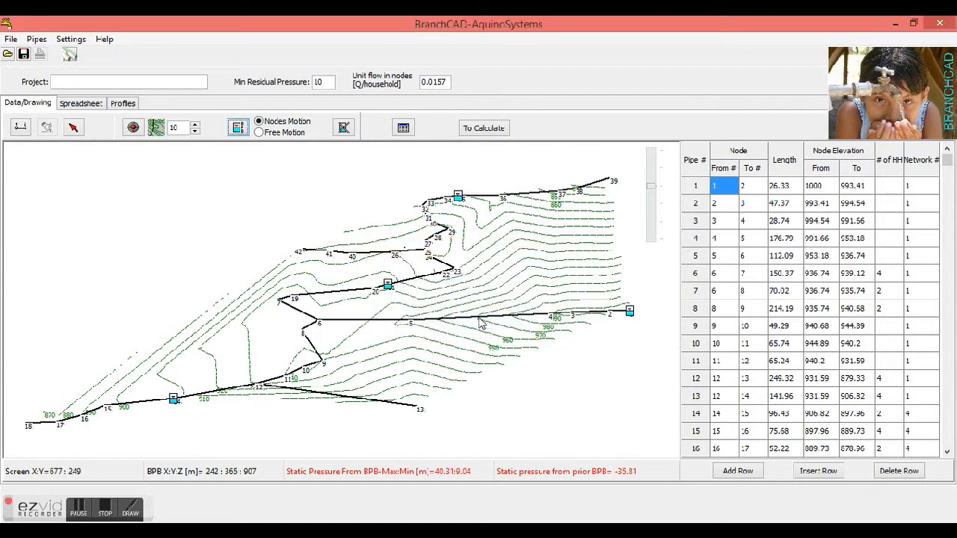
Install a BPB at node 12, where the lower branch splits, and confirm its position
click(238, 128)
click(261, 386)
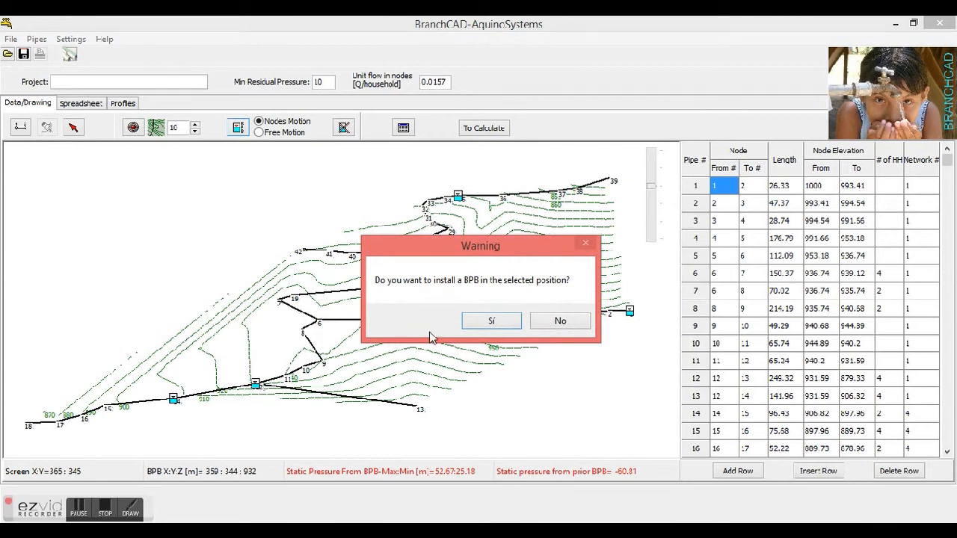
click(491, 321)
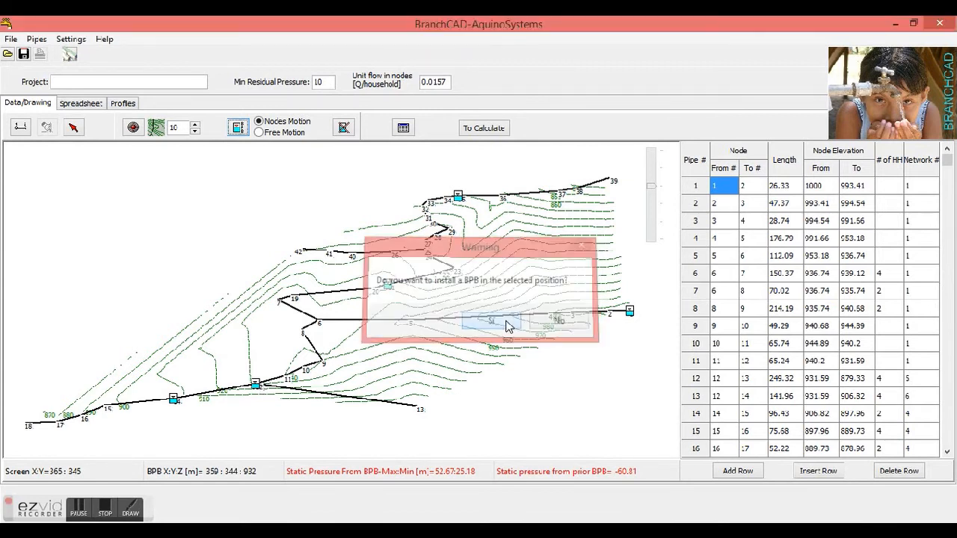
Preview a BPB at node 5, switch placement to free motion, and install it on the pipe between nodes 4 and 5
click(241, 134)
click(408, 323)
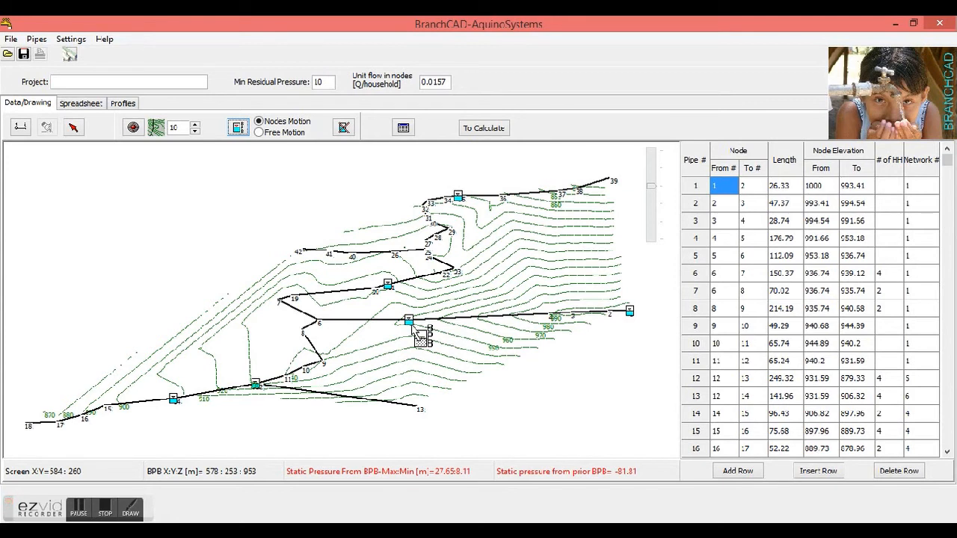
click(285, 135)
click(285, 133)
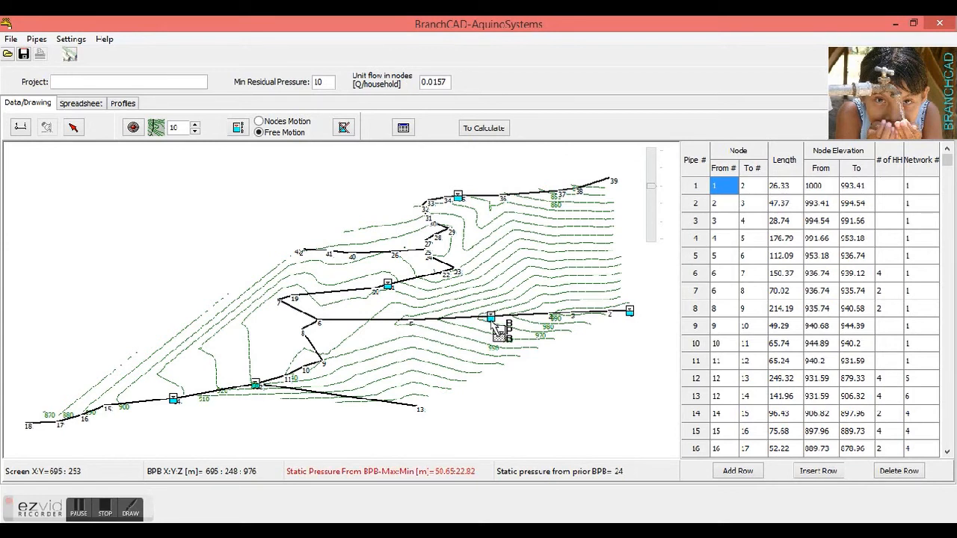
click(493, 327)
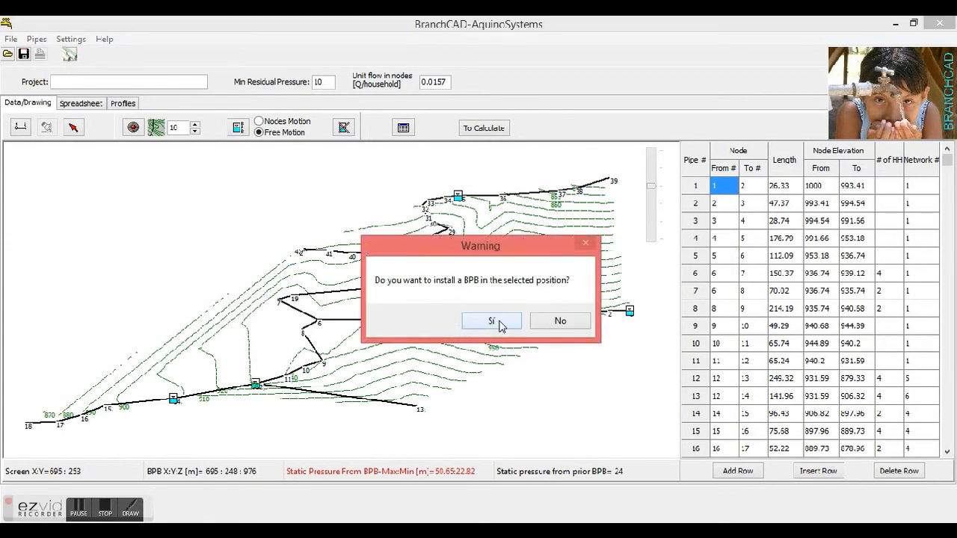
click(493, 321)
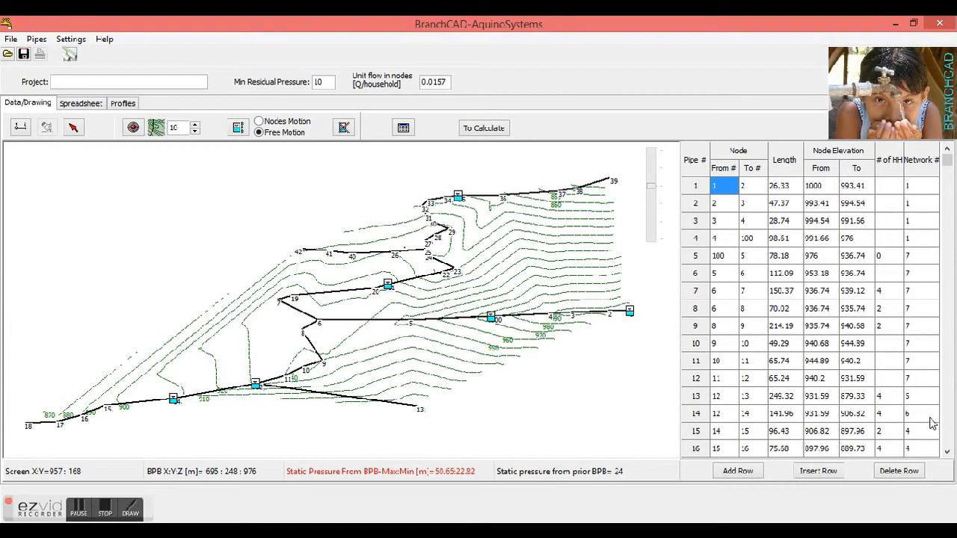
Examine the network numbers assigned to the pipes in the remaining rows of the pipe table
click(947, 453)
click(947, 453)
click(946, 453)
click(946, 453)
click(946, 453)
click(947, 453)
click(947, 454)
click(947, 453)
click(946, 453)
click(946, 453)
click(946, 454)
click(947, 453)
click(947, 453)
click(946, 453)
click(946, 453)
click(946, 453)
click(947, 453)
click(947, 453)
click(947, 453)
click(947, 453)
click(947, 453)
click(946, 453)
click(947, 453)
click(947, 453)
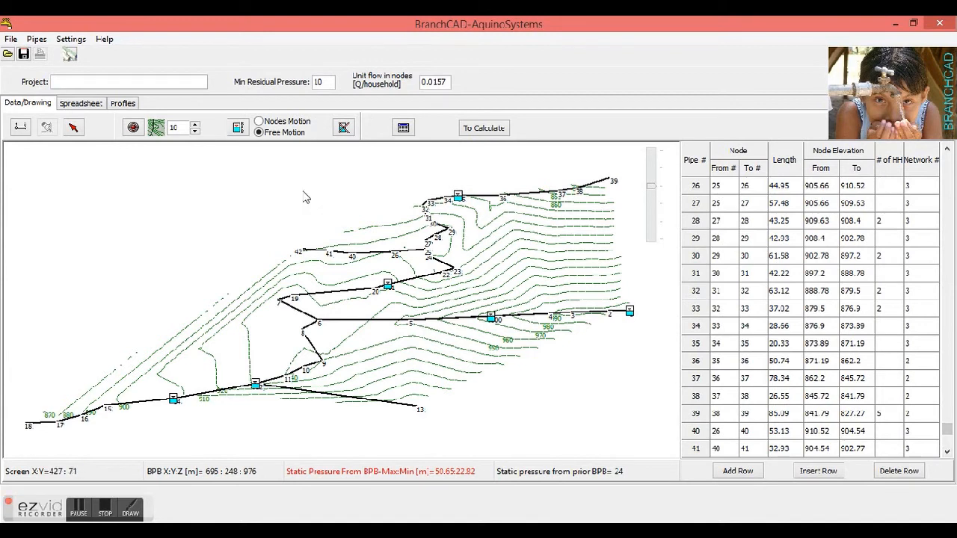
Name the project "Project 3"
click(202, 85)
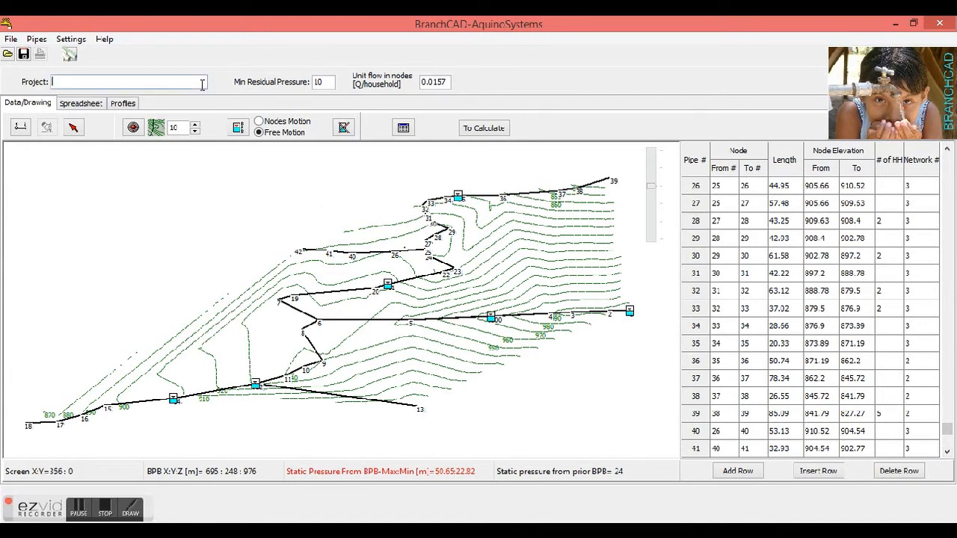
text(e)
key(BackSpace)
text(Project 3)
Calculate the pipe design for all networks, acknowledging each residual pressure warning
click(497, 128)
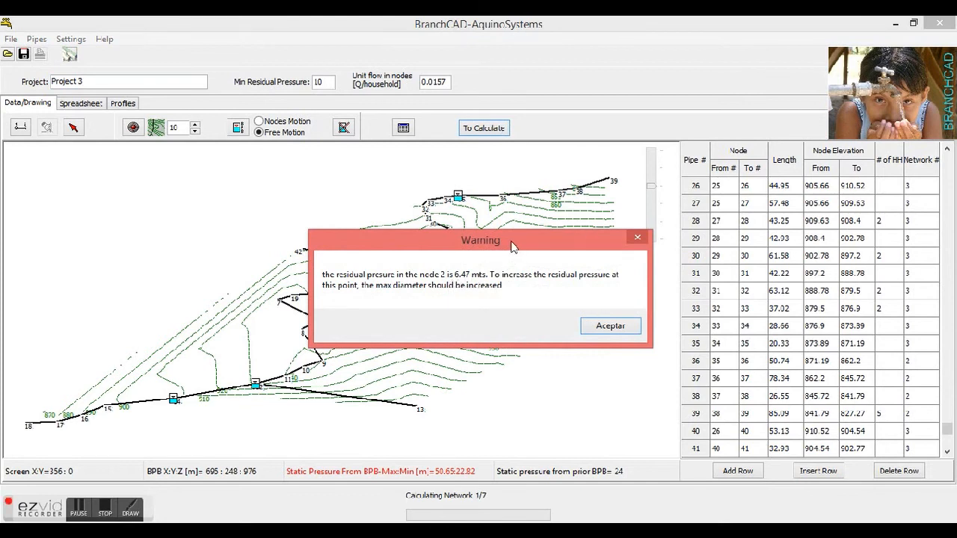
mouse_move(512, 247)
mouse_down()
mouse_move(534, 333)
mouse_move(523, 351)
mouse_up()
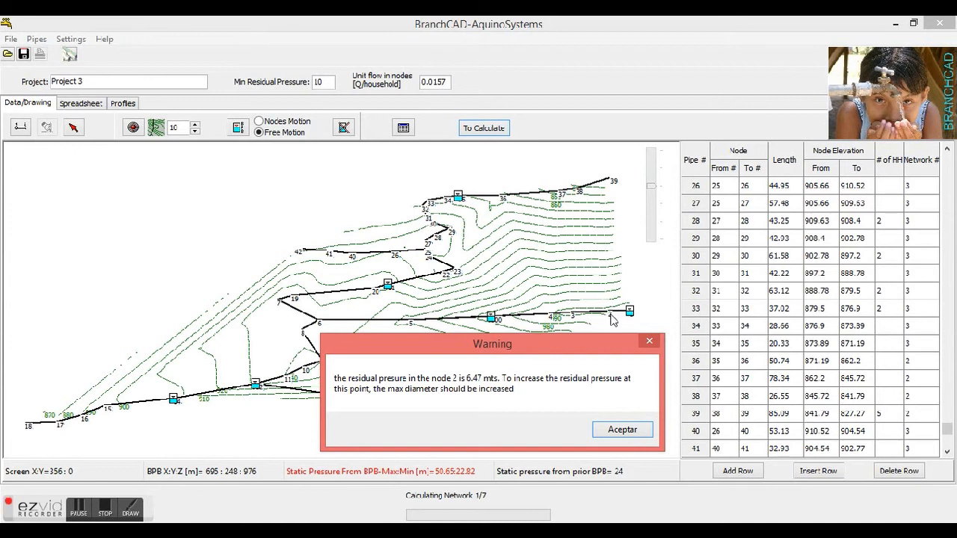
click(620, 430)
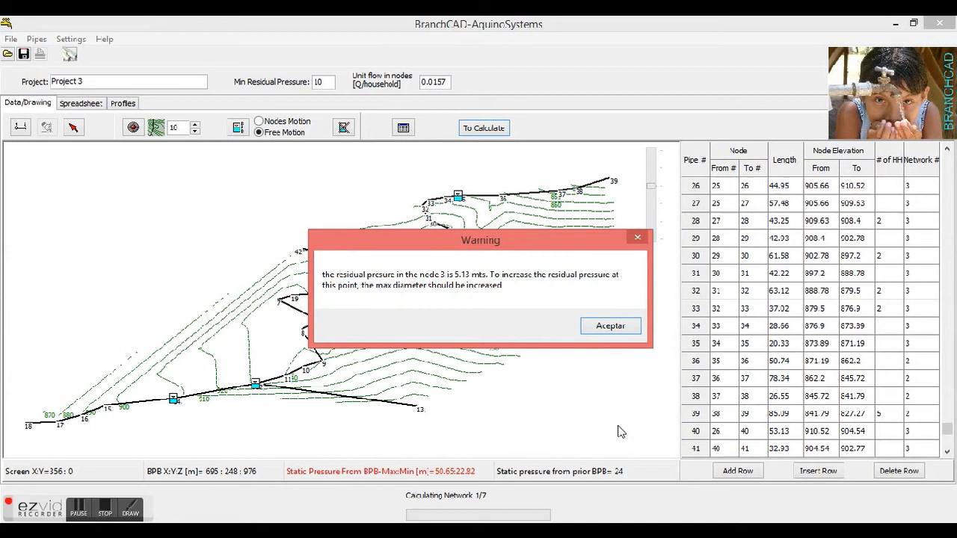
click(629, 331)
click(630, 331)
click(618, 329)
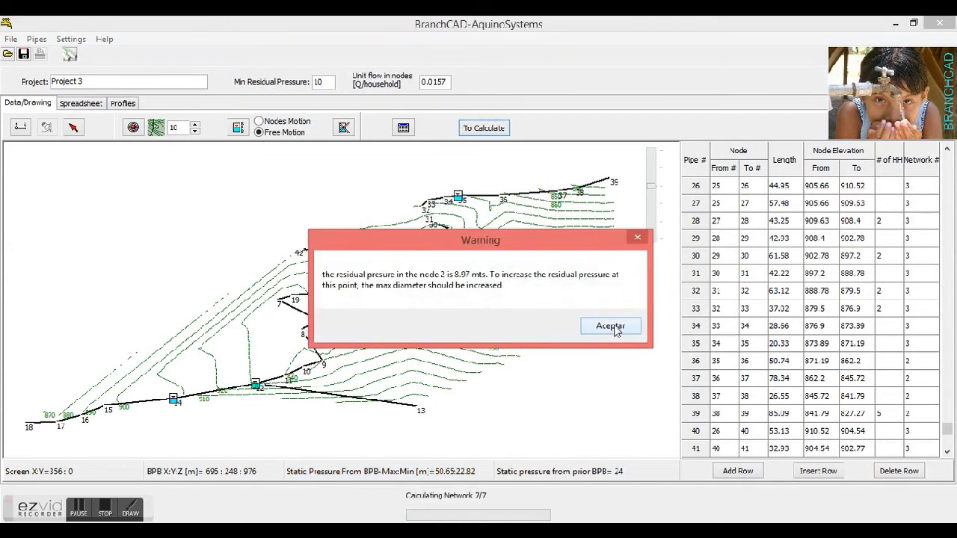
click(612, 328)
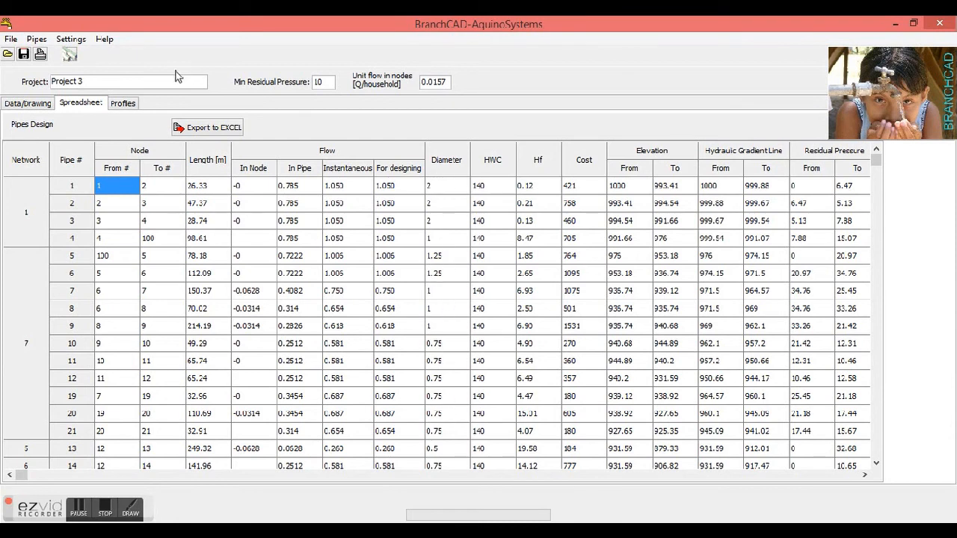
Review the list of available pipe diameters and the residual pressure columns of the pipes design spreadsheet
click(68, 56)
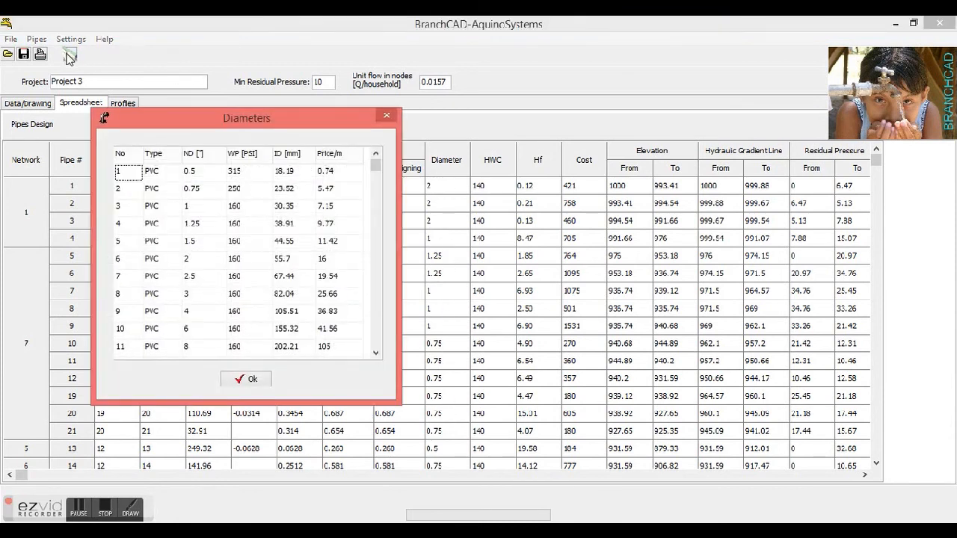
click(265, 377)
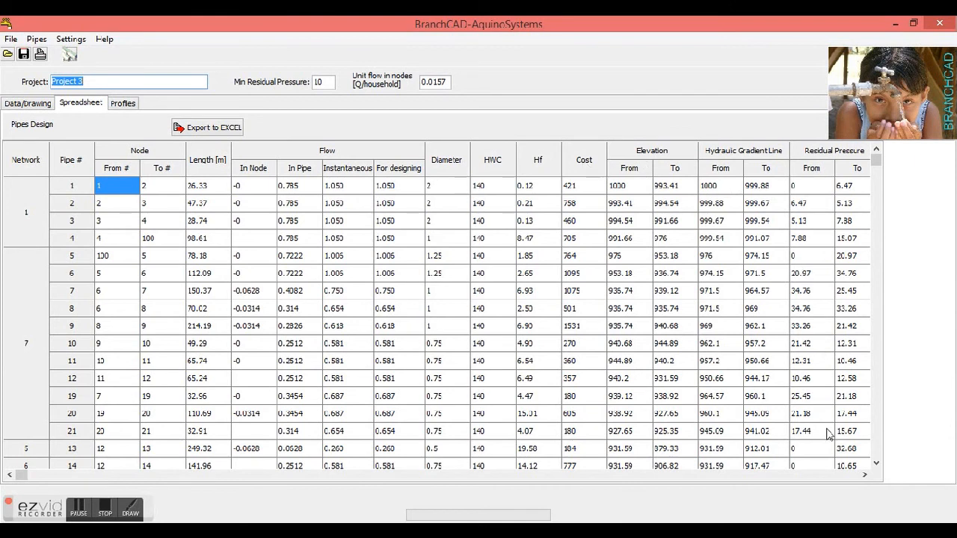
click(862, 475)
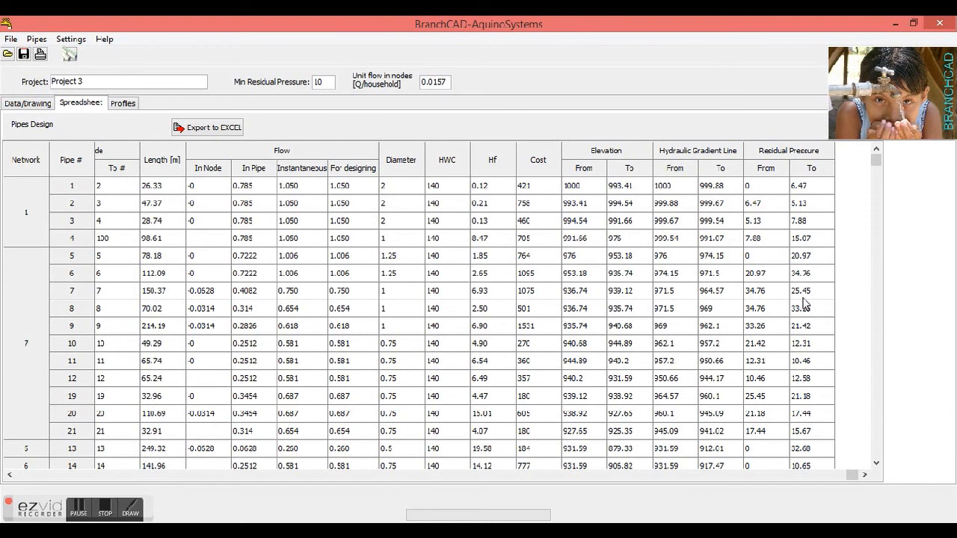
Inspect the network profile along the pipe between nodes 5 and 6, and return to the spreadsheet
click(134, 106)
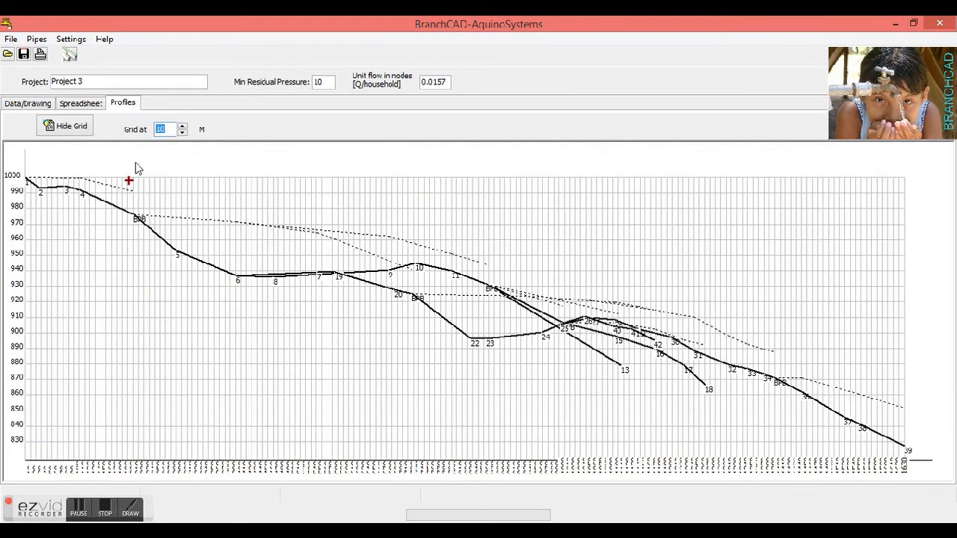
click(232, 235)
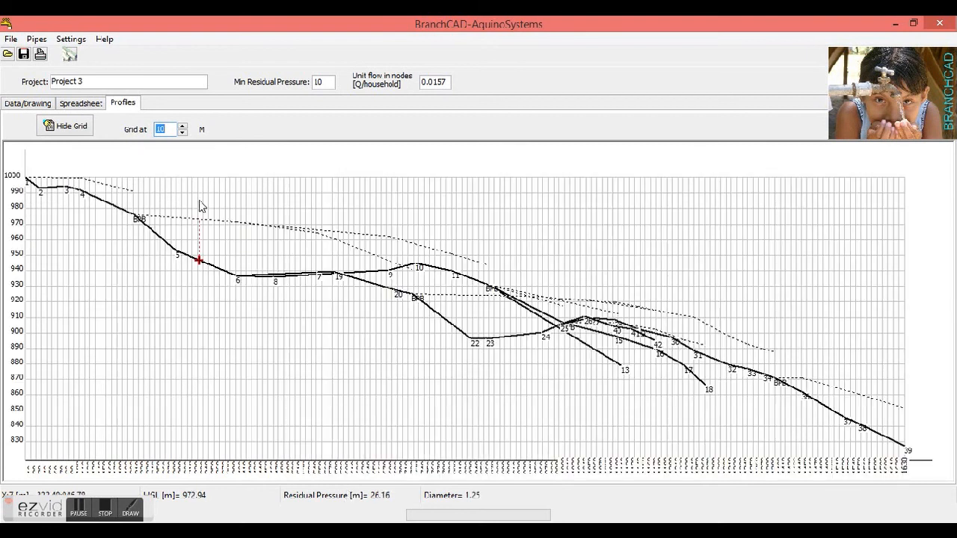
click(82, 104)
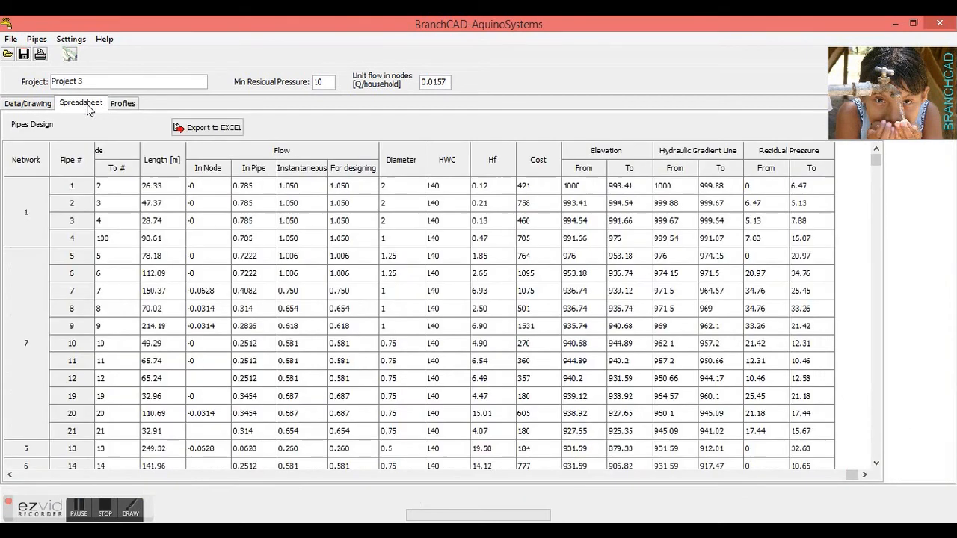
click(11, 39)
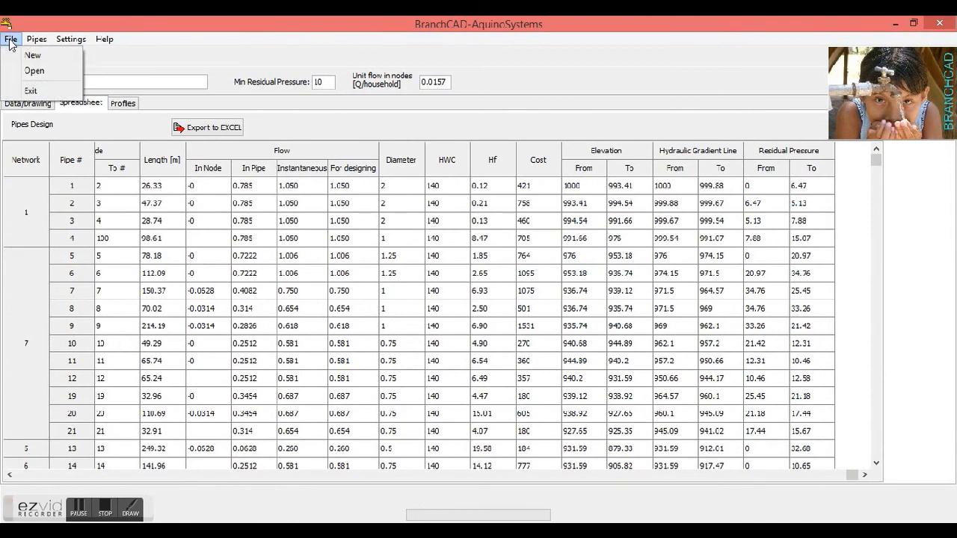
click(225, 97)
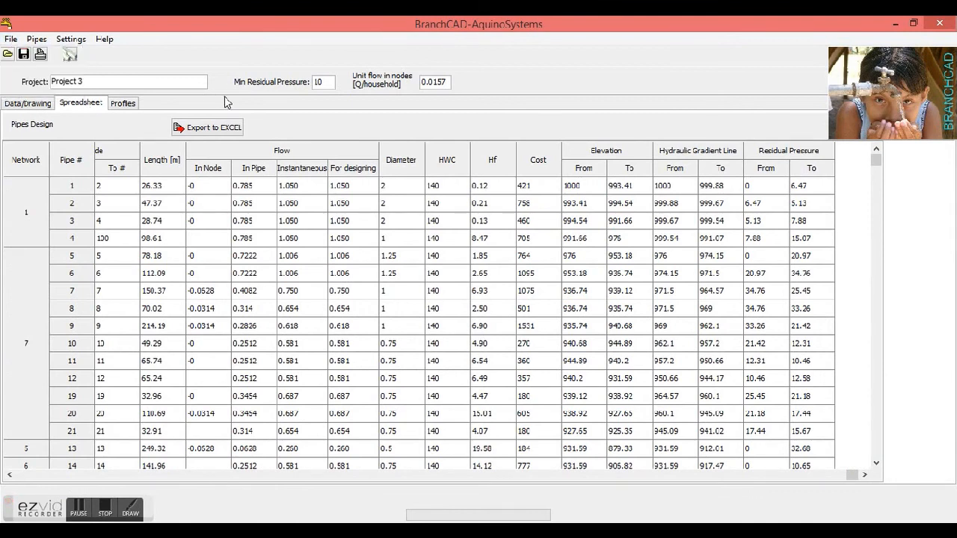
click(23, 55)
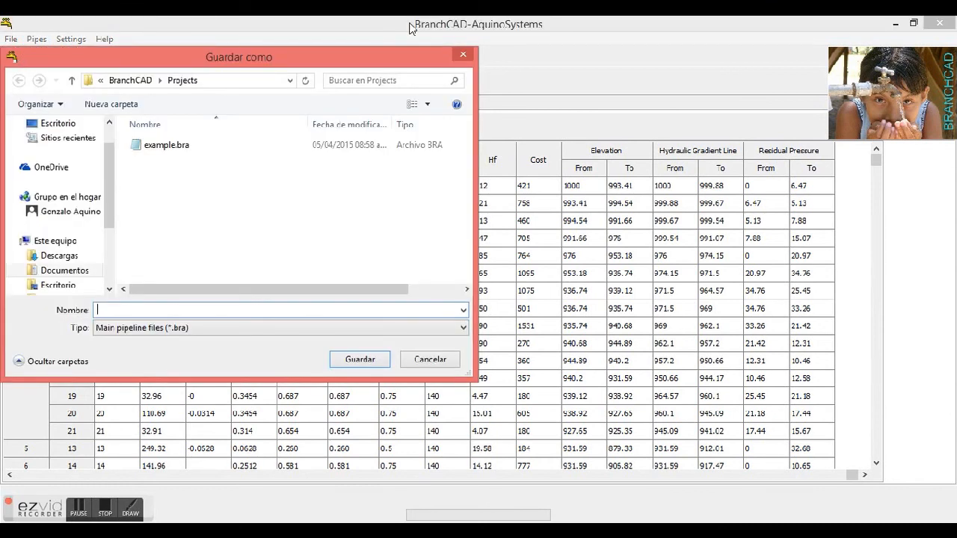
click(463, 54)
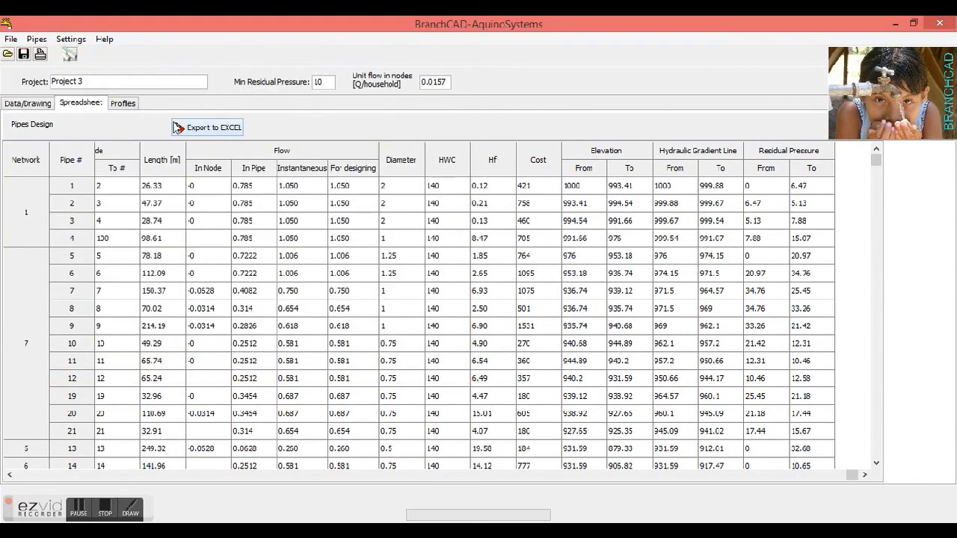
Export the pipes design to an Excel file named Example 3-SpreadSheet.xlsx in the Projects folder
click(190, 133)
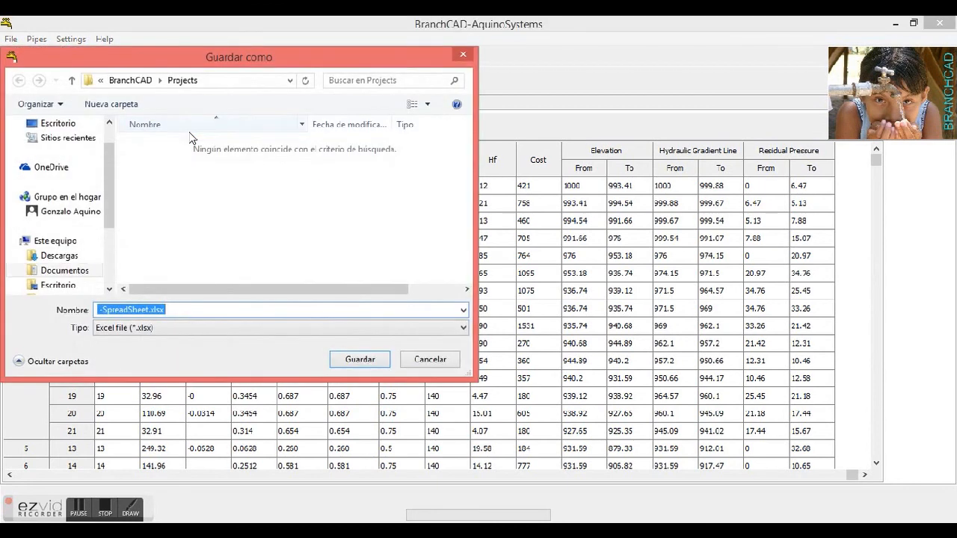
click(98, 309)
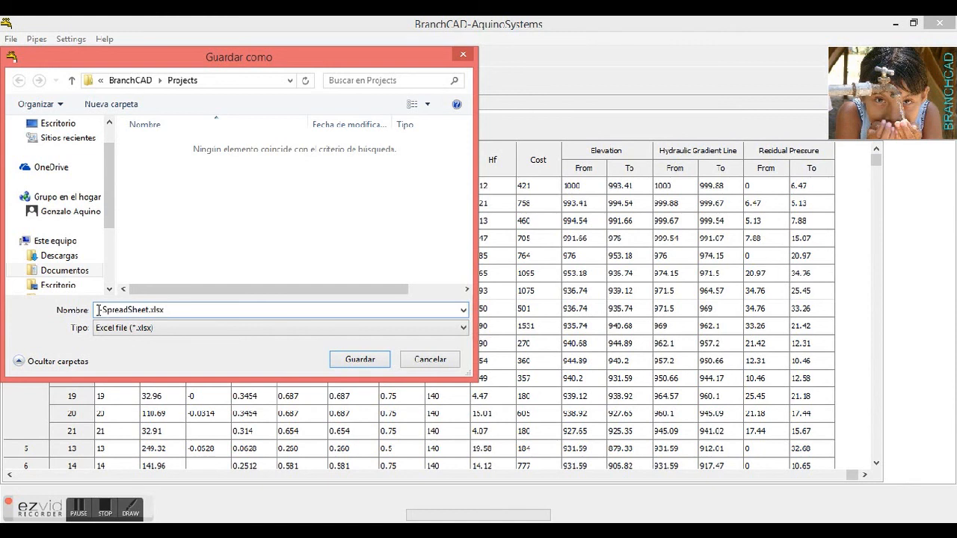
text(Example 3)
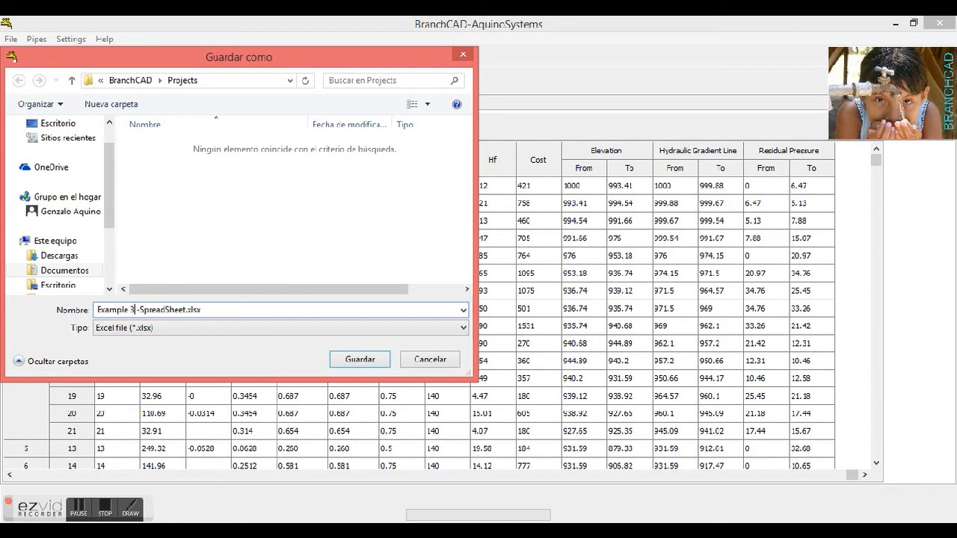
click(360, 360)
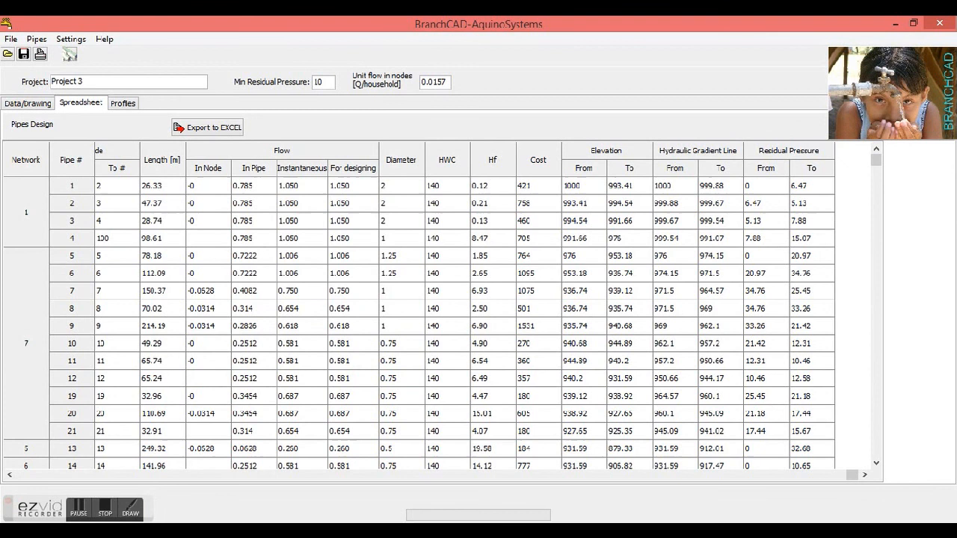
In File Explorer, browse to Documents > Water Systems > BranchCAD > Projects and open Example 3 -SpreadSheet.xlsx in a maximized Excel window
click(135, 531)
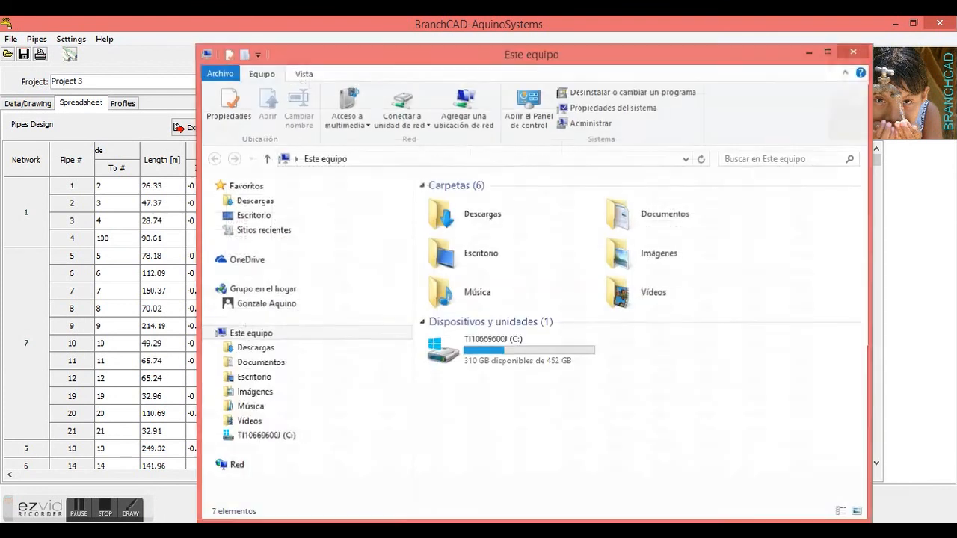
click(692, 222)
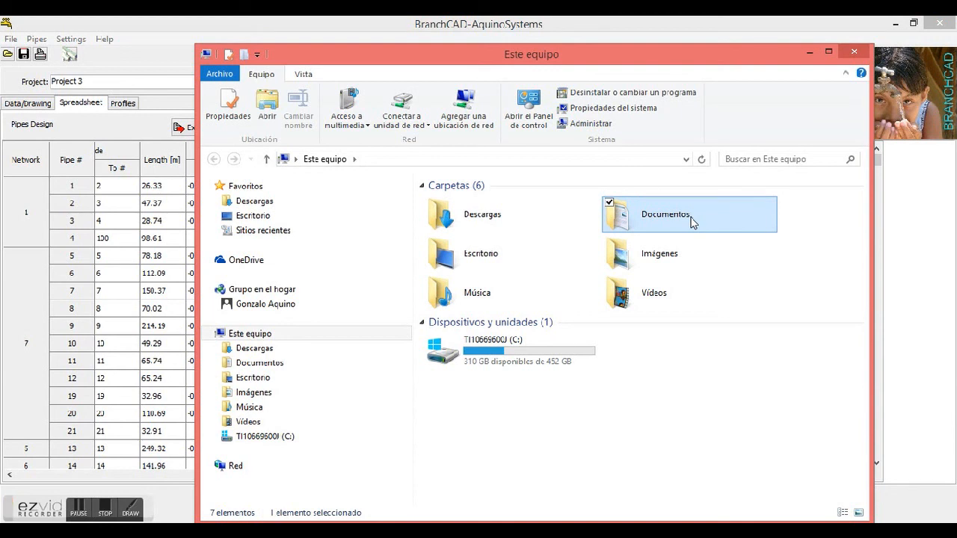
double_click(673, 222)
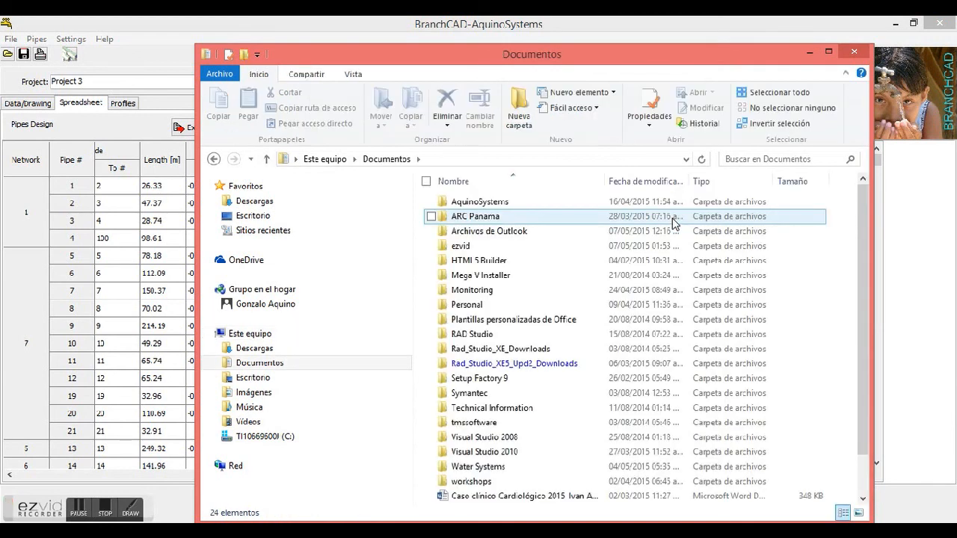
double_click(486, 467)
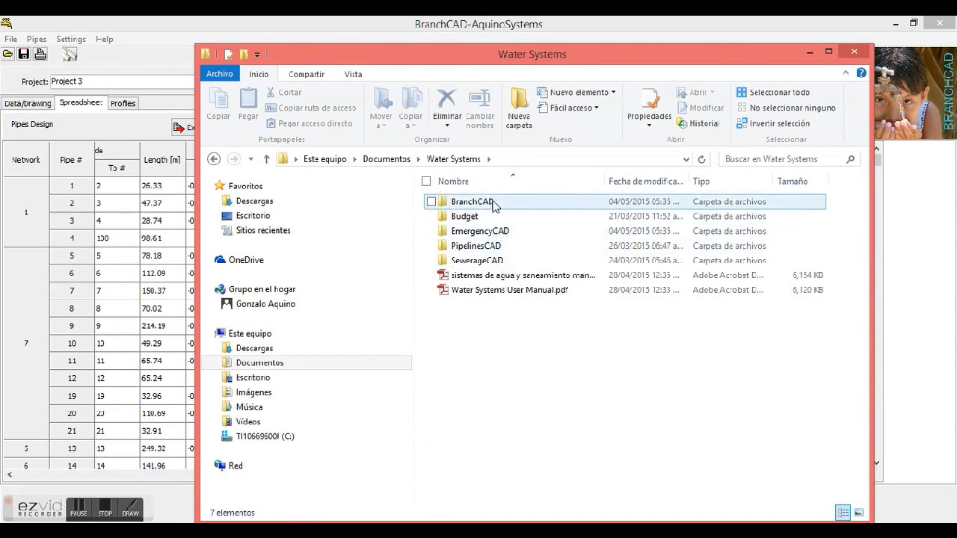
double_click(472, 202)
double_click(490, 203)
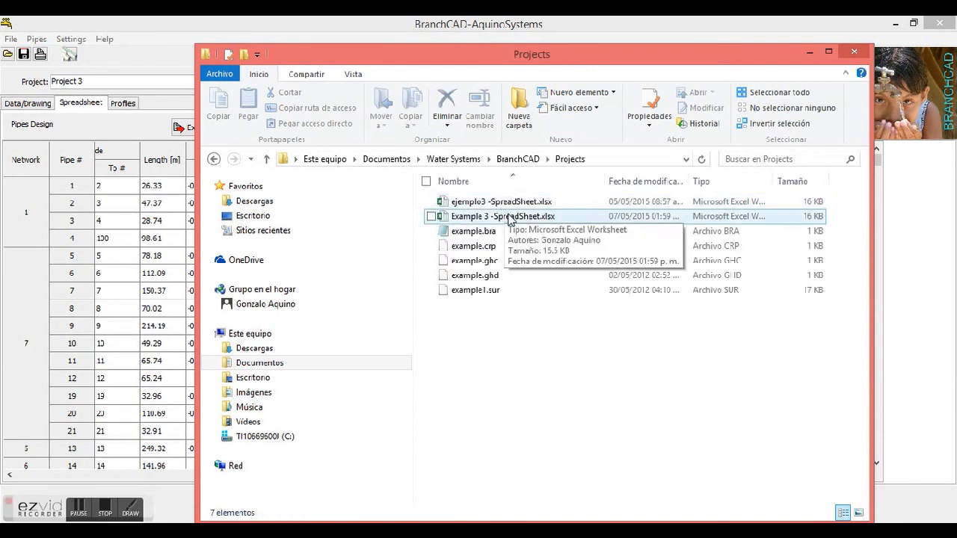
click(509, 217)
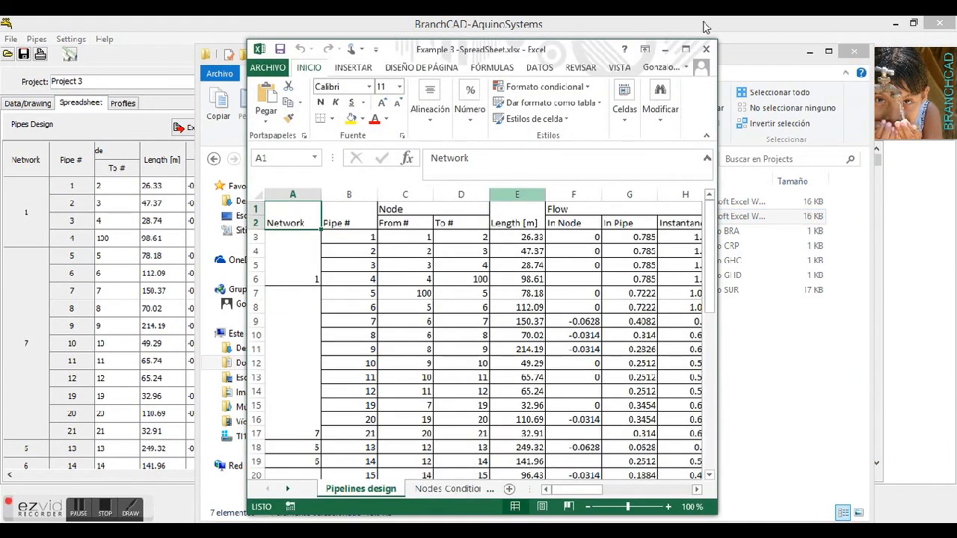
click(686, 50)
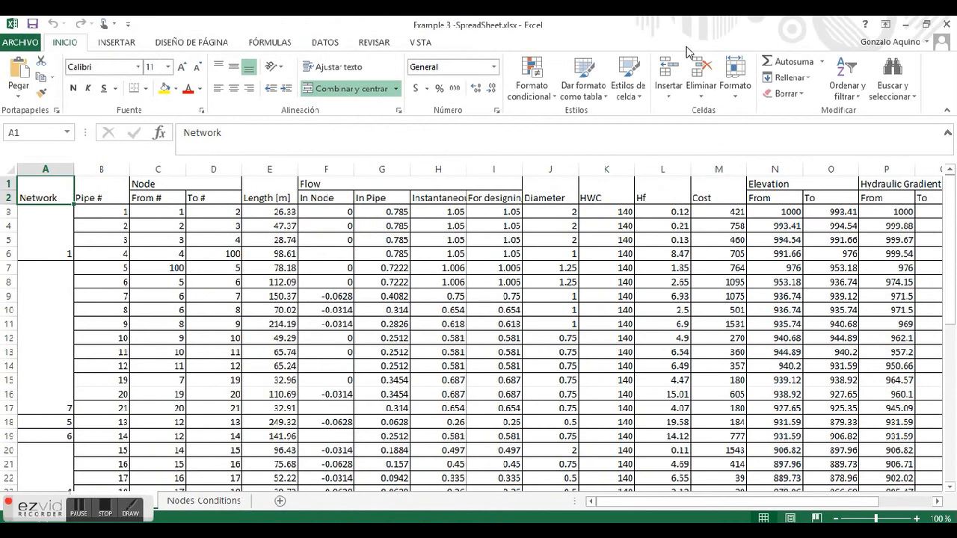
Review the Nodes Conditions sheet of the exported workbook, and return to the Pipelines design sheet to examine the pipe results
click(203, 507)
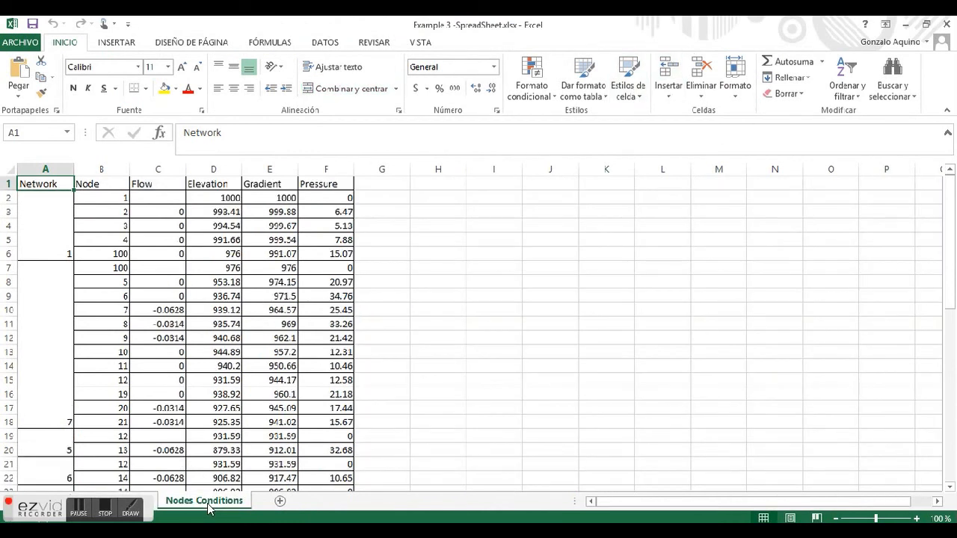
click(131, 503)
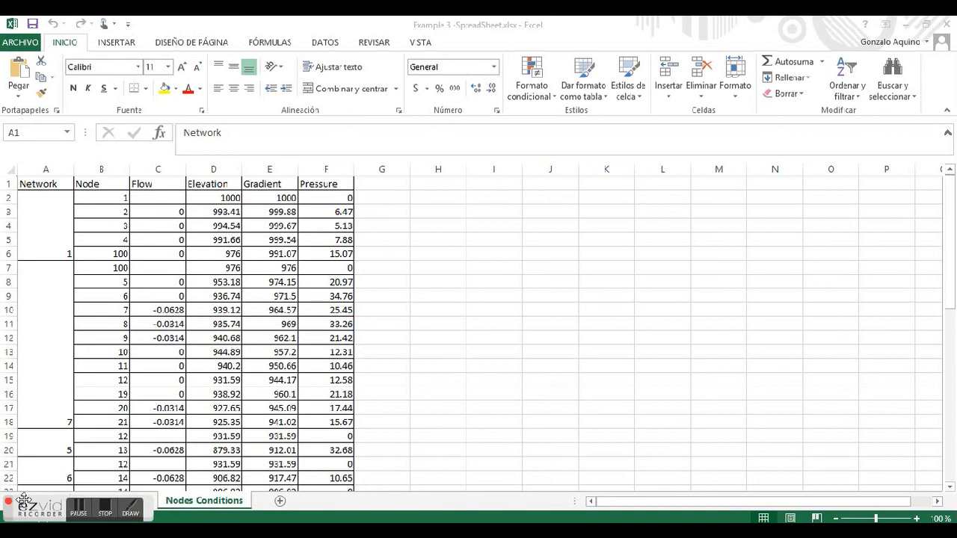
drag(23, 498, 359, 461)
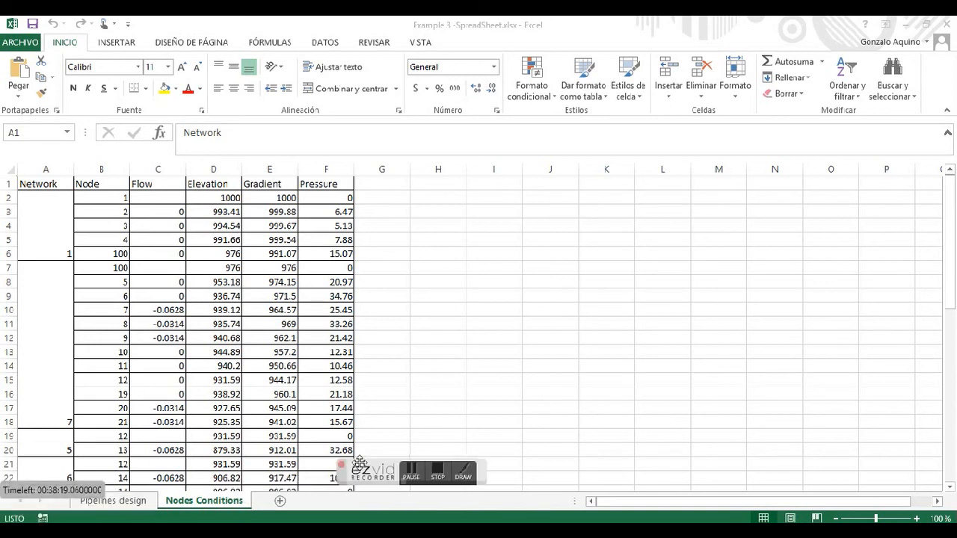
click(109, 507)
click(109, 503)
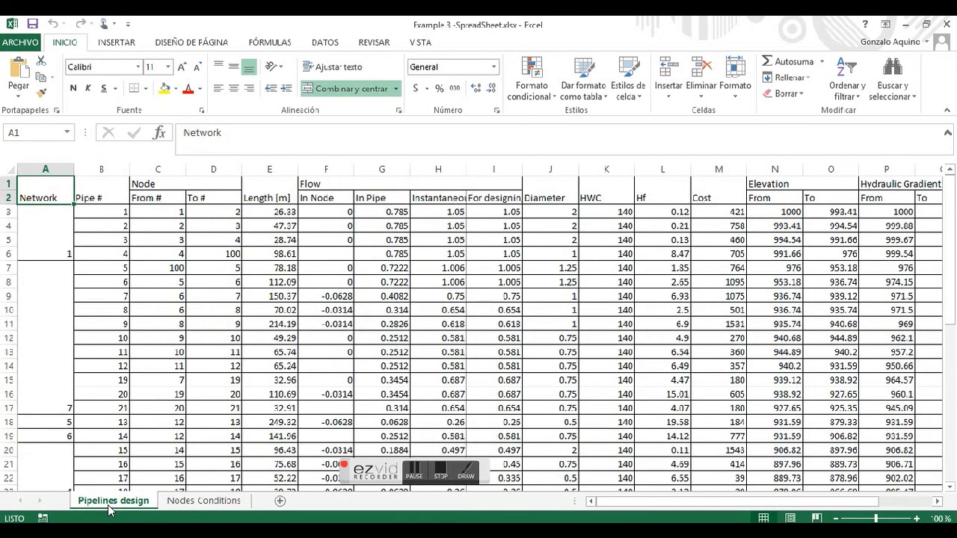
click(611, 259)
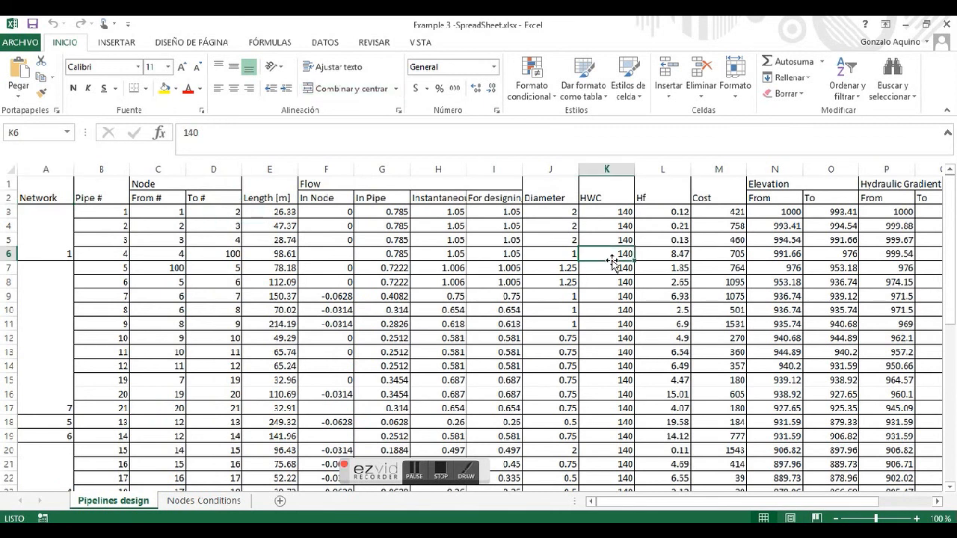